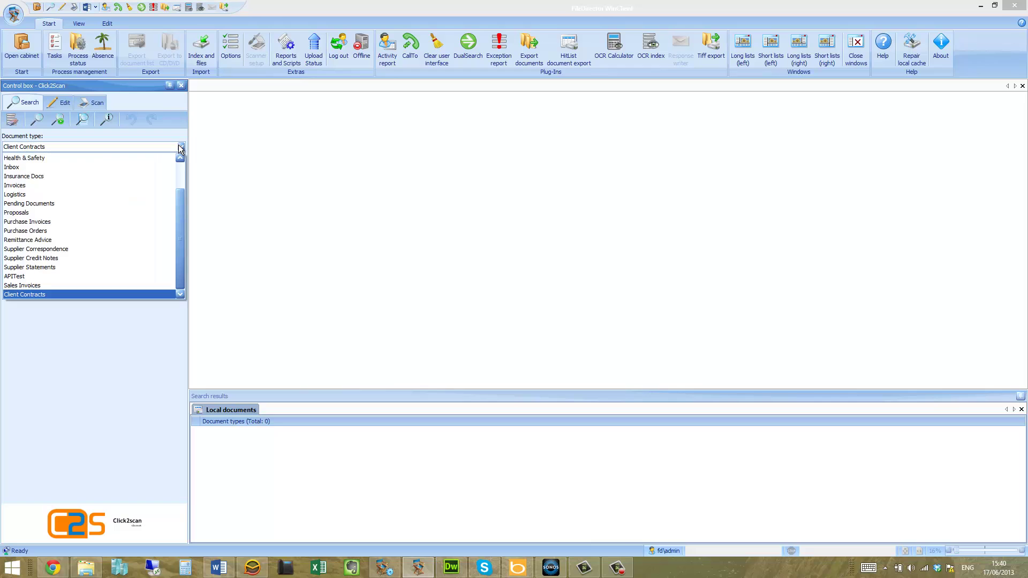
Examine the search fields offered for the Purchase Invoices and Supplier Statements document types
{"action": "left_click_drag", "start_coordinate": [181, 204], "coordinate": [181, 173]}
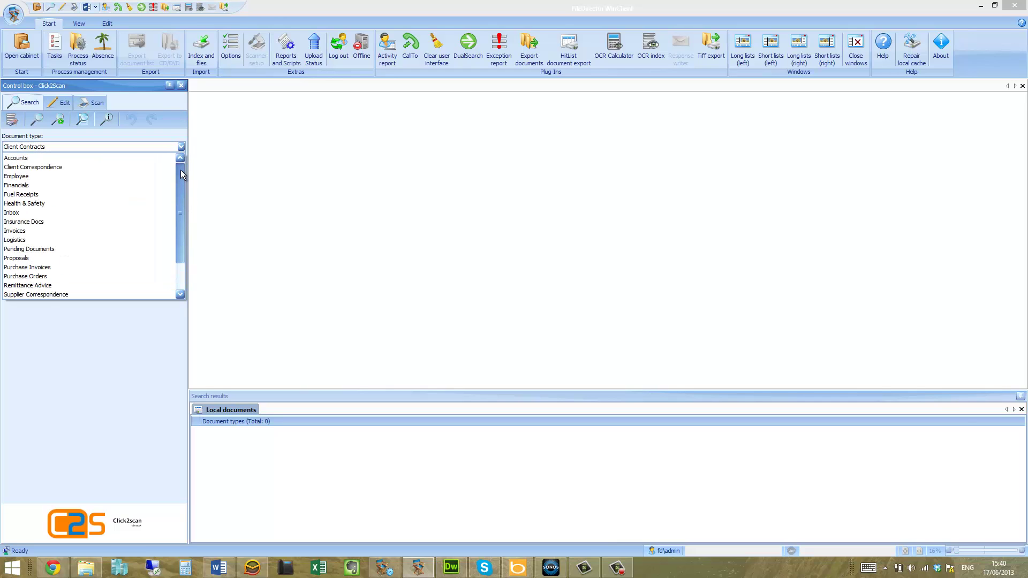
{"action": "left_click", "coordinate": [47, 266]}
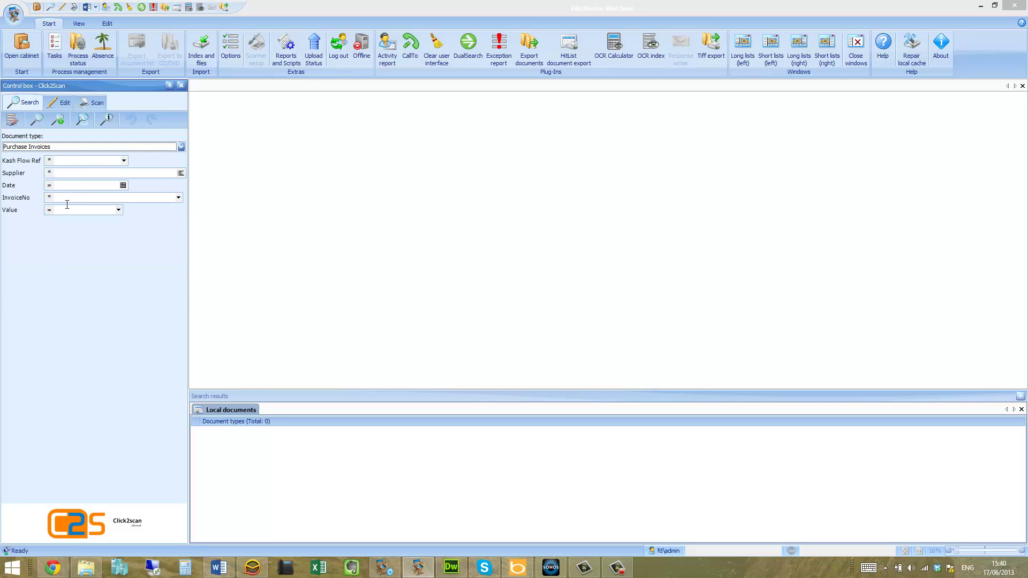
{"action": "left_click", "coordinate": [90, 146]}
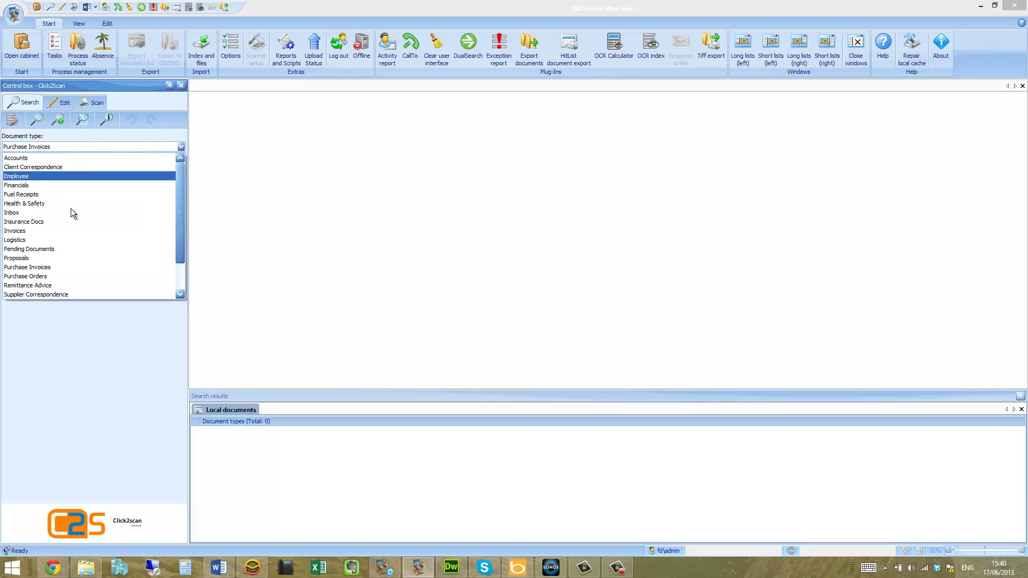
{"action": "scroll", "coordinate": [183, 263], "scroll_direction": "down", "scroll_amount": 2}
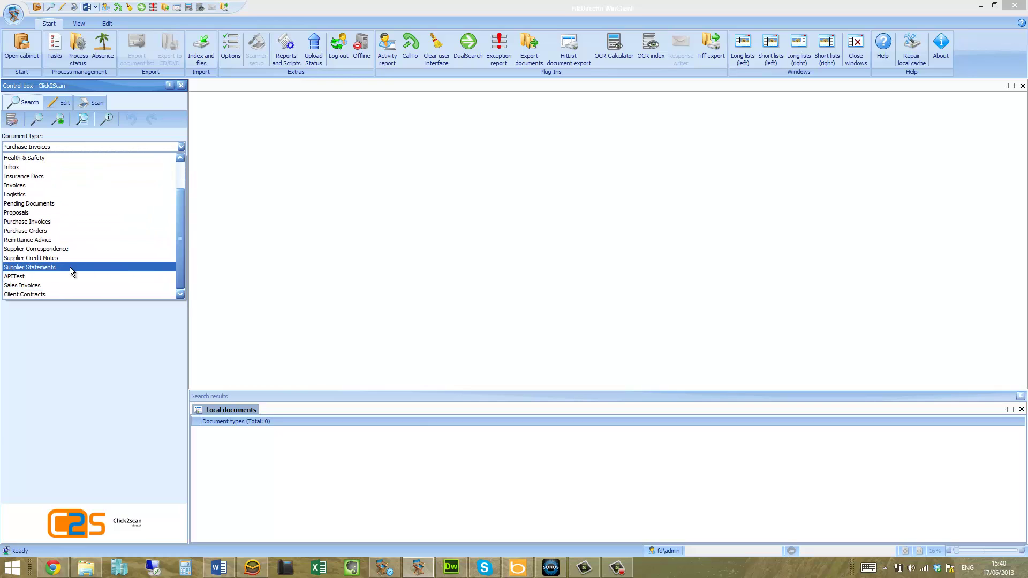
{"action": "left_click", "coordinate": [70, 267]}
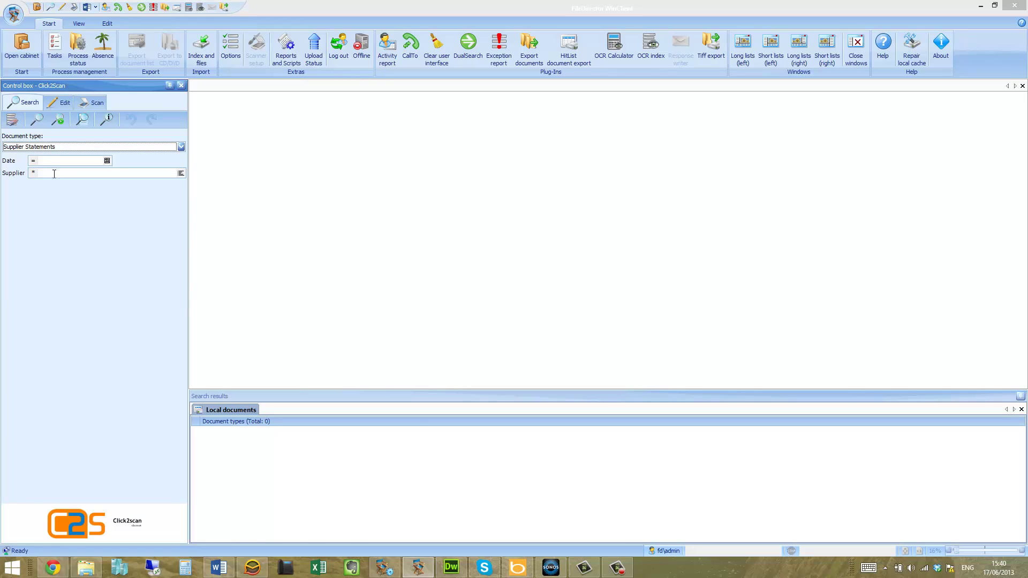
Choose the Purchase Invoices document type and enter Northamber as the supplier to search for
{"action": "left_click", "coordinate": [78, 147]}
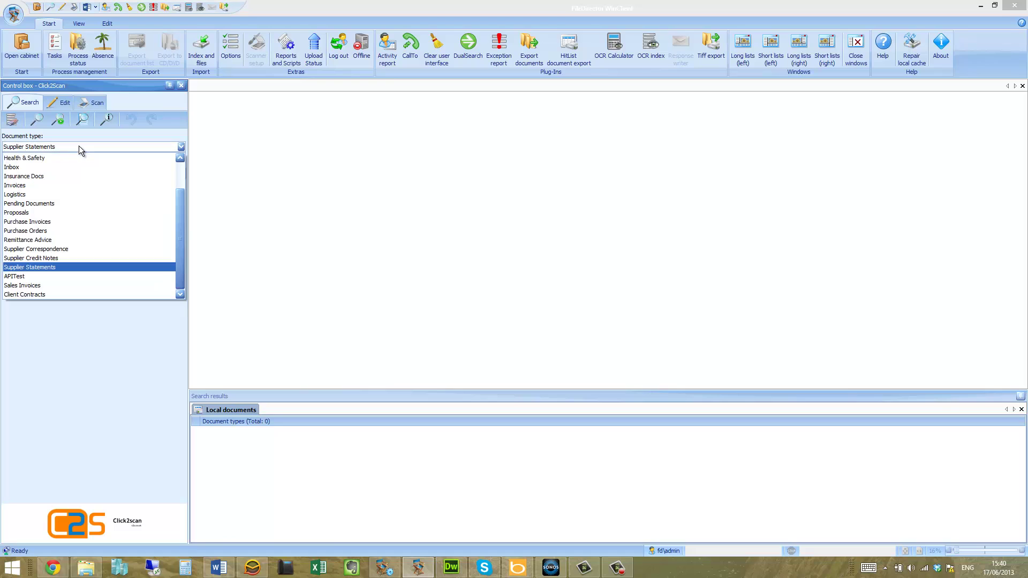
{"action": "left_click", "coordinate": [41, 222]}
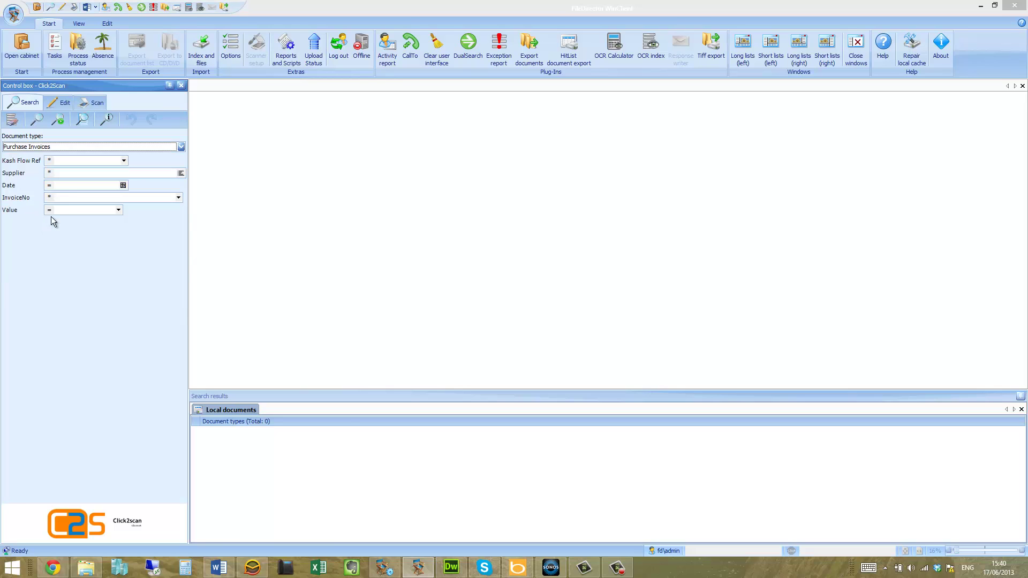
{"action": "left_click", "coordinate": [90, 172]}
{"action": "type", "text": "Northamber"}
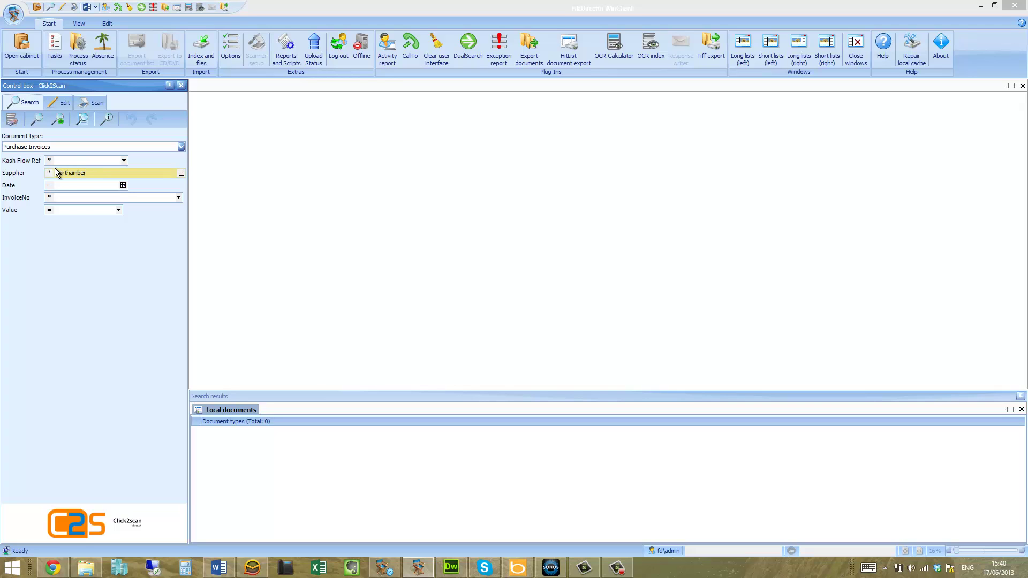
Set the date criterion to greater or equal, starting from 1 February, and run the Northamber invoice search
{"action": "left_click", "coordinate": [49, 185]}
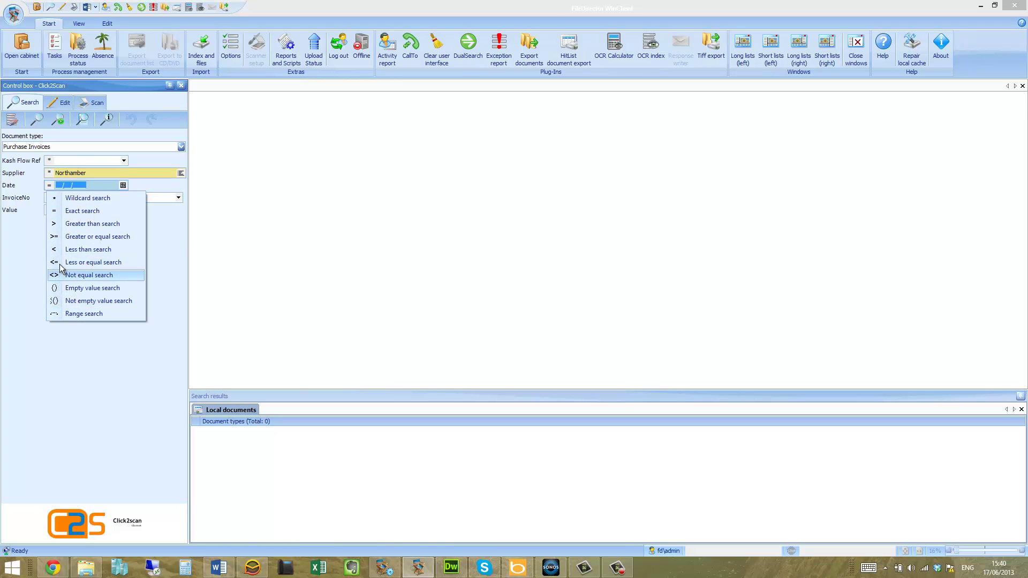
{"action": "left_click", "coordinate": [64, 235]}
{"action": "type", "text": "01/0"}
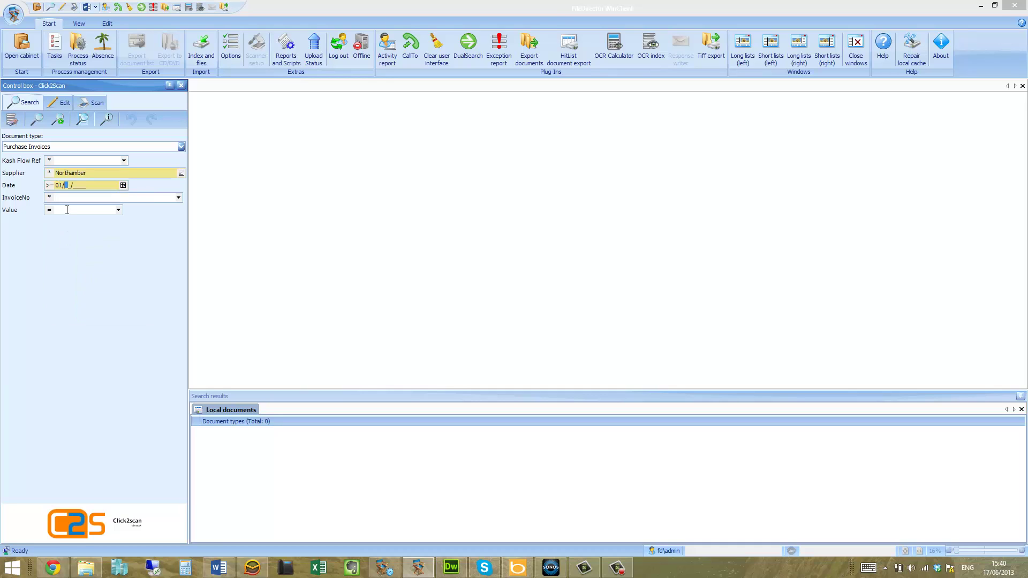
{"action": "type", "text": "2"}
{"action": "left_click", "coordinate": [37, 120]}
Enlarge the results list, open the Northamber invoice dated 16/06/2011 and inspect its header and line items
{"action": "left_click_drag", "start_coordinate": [357, 390], "coordinate": [378, 323]}
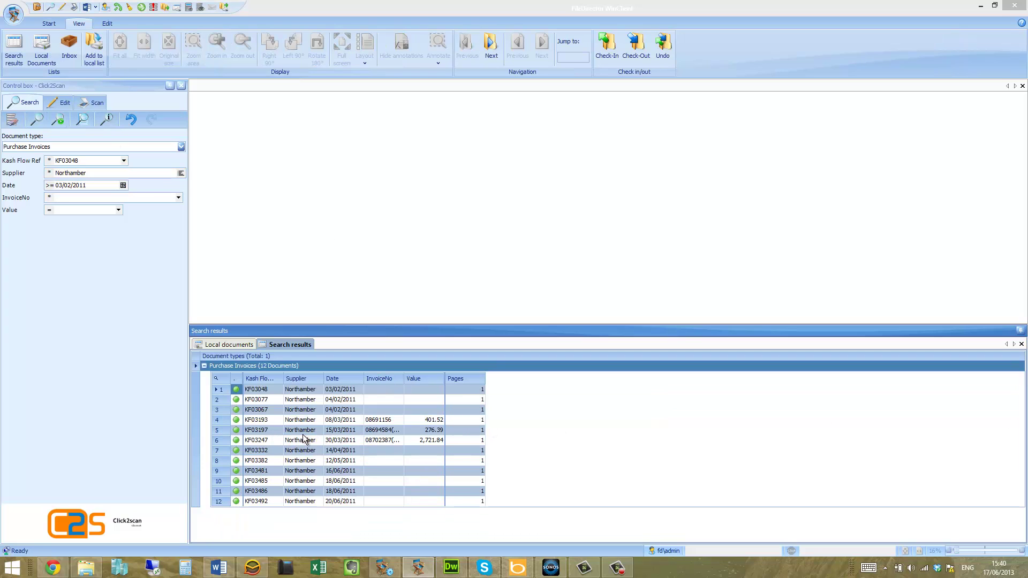
{"action": "left_click", "coordinate": [306, 471]}
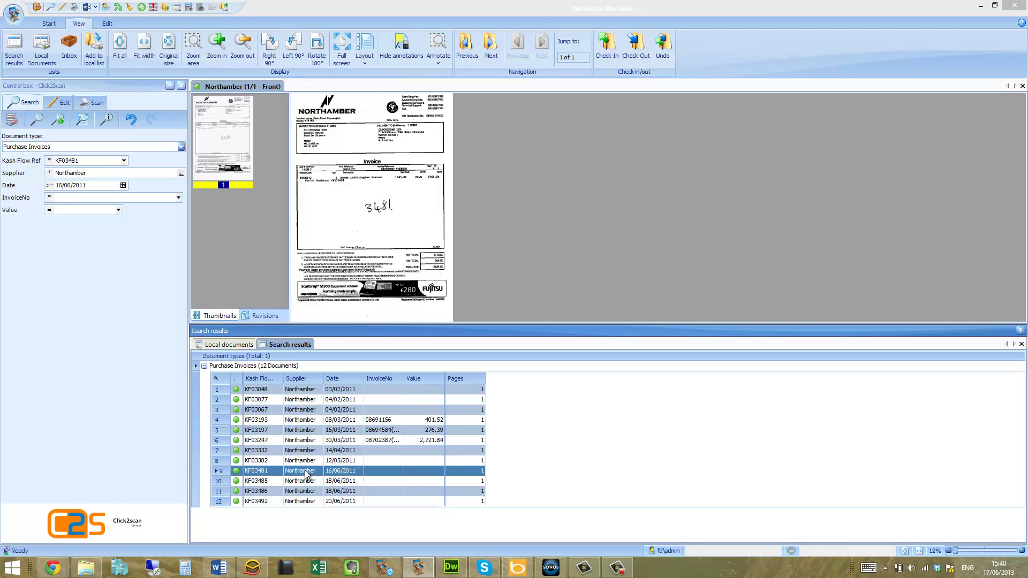
{"action": "left_click_drag", "start_coordinate": [317, 145], "coordinate": [424, 230]}
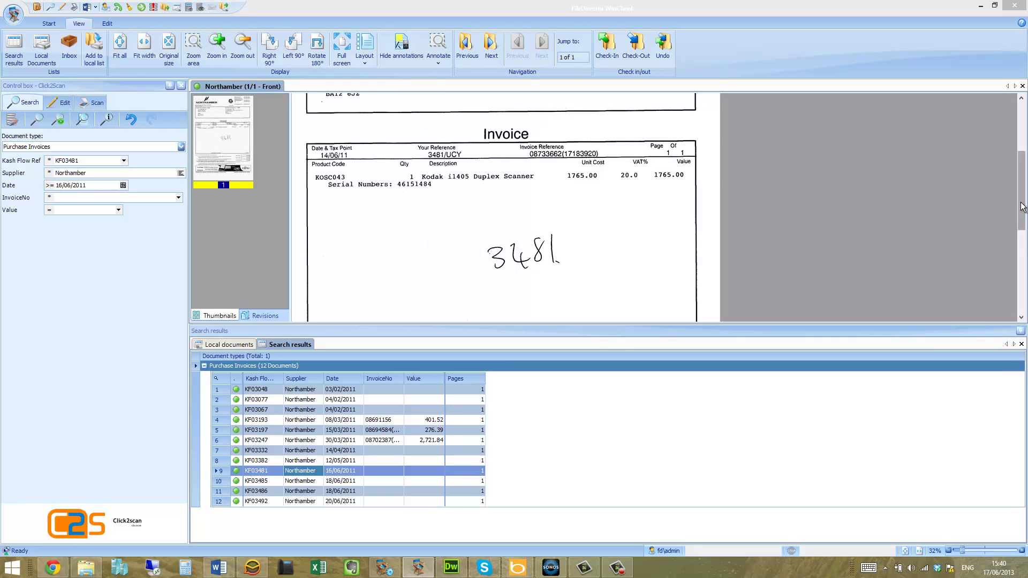
{"action": "left_click_drag", "start_coordinate": [1020, 210], "coordinate": [1021, 159]}
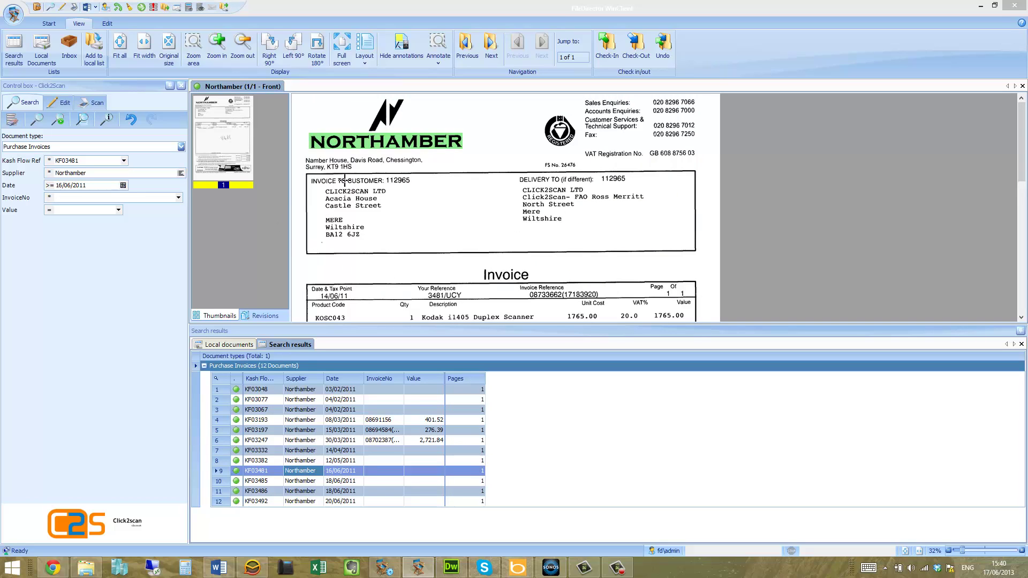
Change the date criterion to a range search from 16/06/2011 to 31/08/2011
{"action": "left_click", "coordinate": [49, 186]}
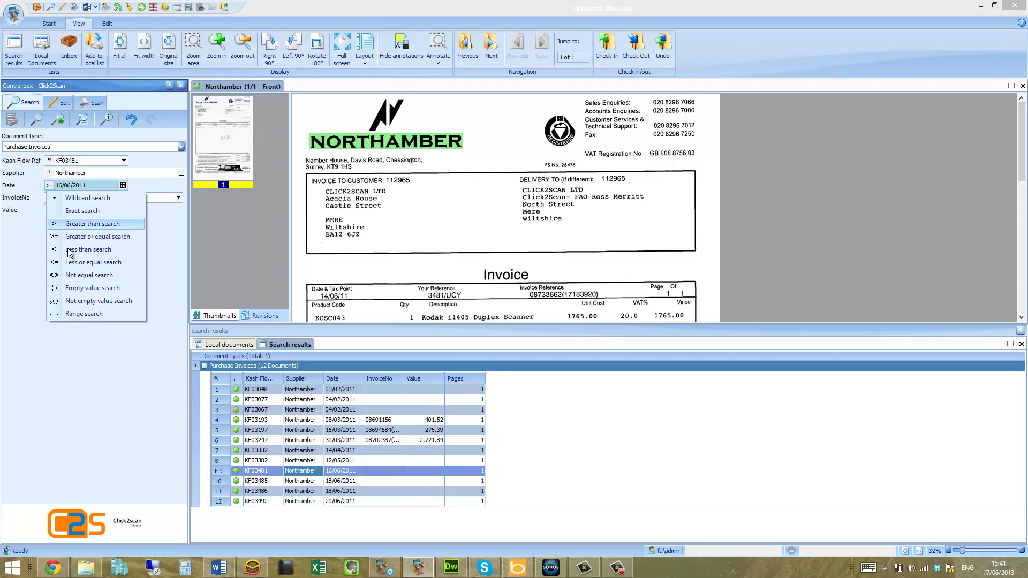
{"action": "left_click", "coordinate": [59, 312]}
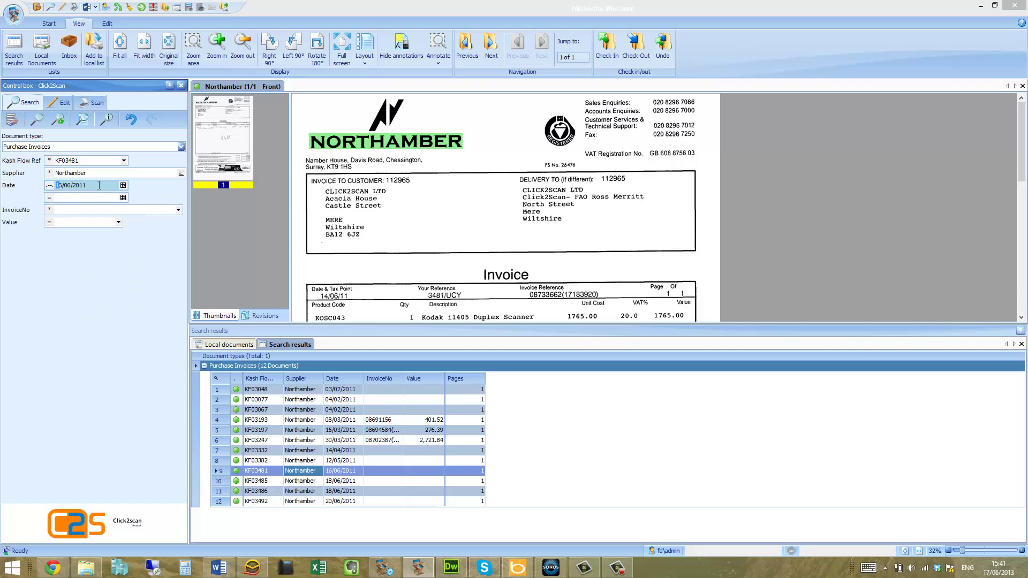
{"action": "left_click", "coordinate": [61, 198]}
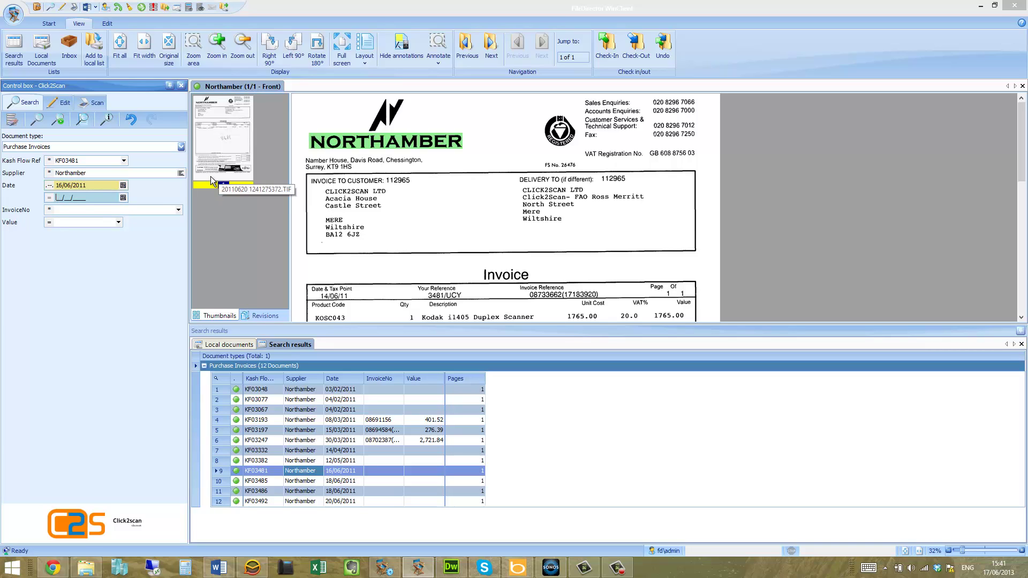
{"action": "type", "text": "31/"}
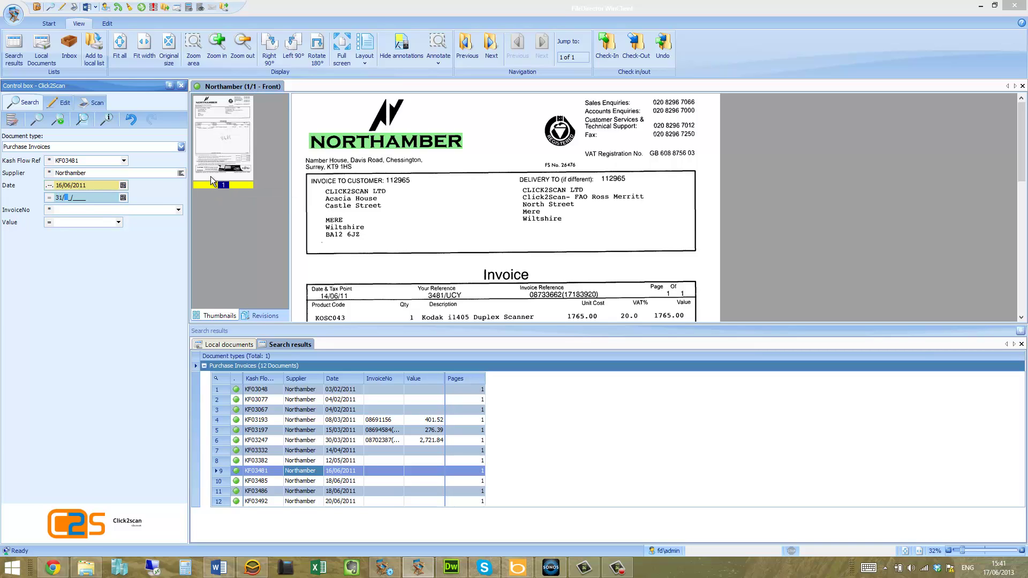
{"action": "type", "text": "08/2011"}
Clear the Kash Flow Ref criterion, run the date range search and select the invoice dated 20/06/2011
{"action": "left_click", "coordinate": [100, 161]}
{"action": "key", "text": "BackSpace"}
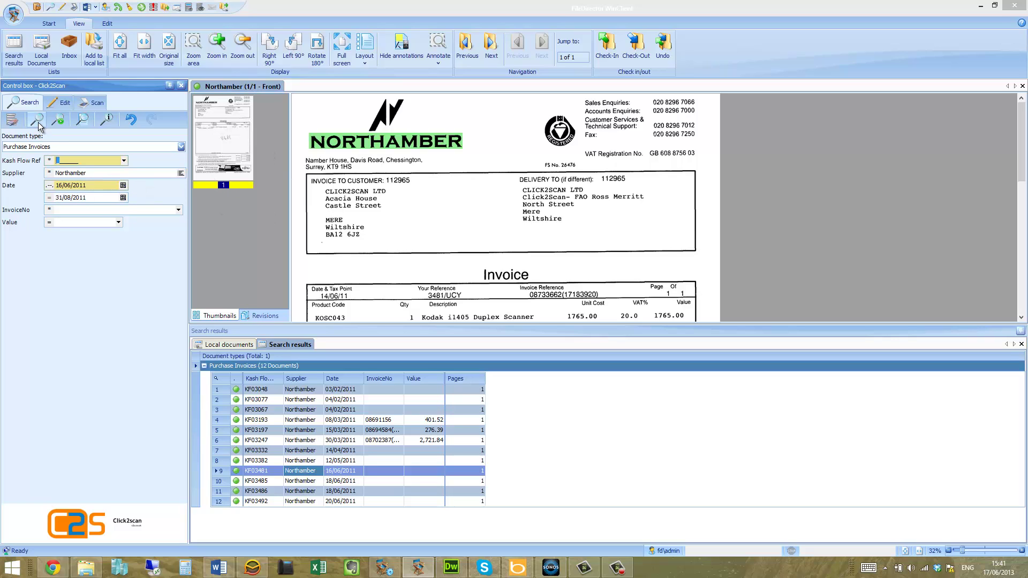
{"action": "left_click", "coordinate": [38, 122]}
{"action": "left_click", "coordinate": [419, 425]}
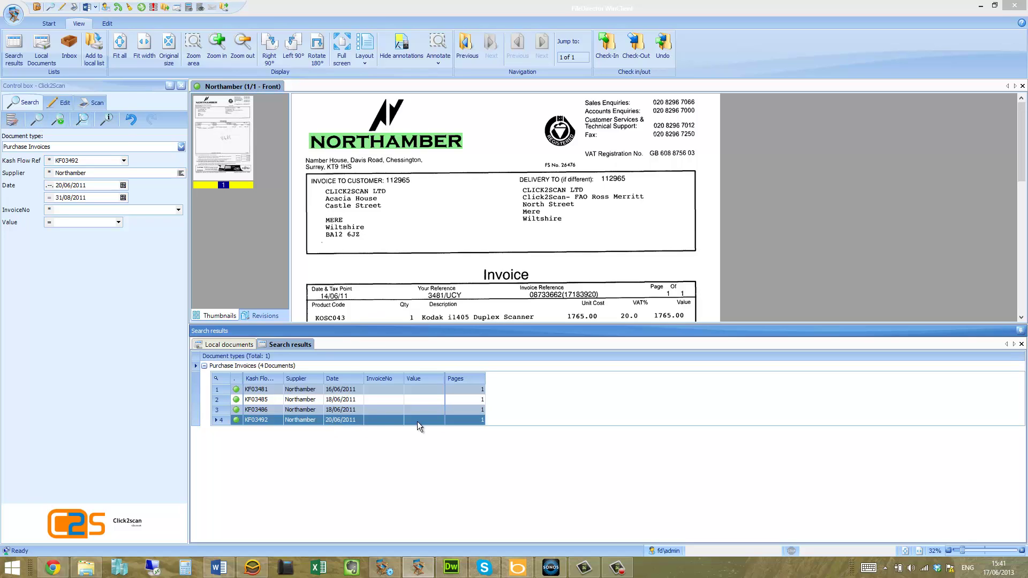
Review the search operators available for the InvoiceNo field
{"action": "left_click", "coordinate": [50, 210]}
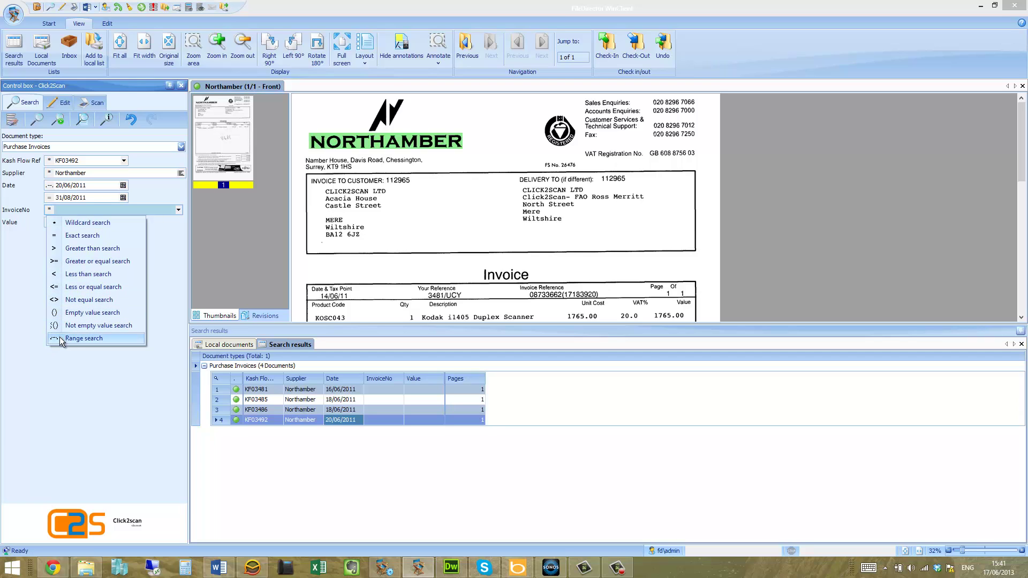
{"action": "left_click", "coordinate": [24, 327]}
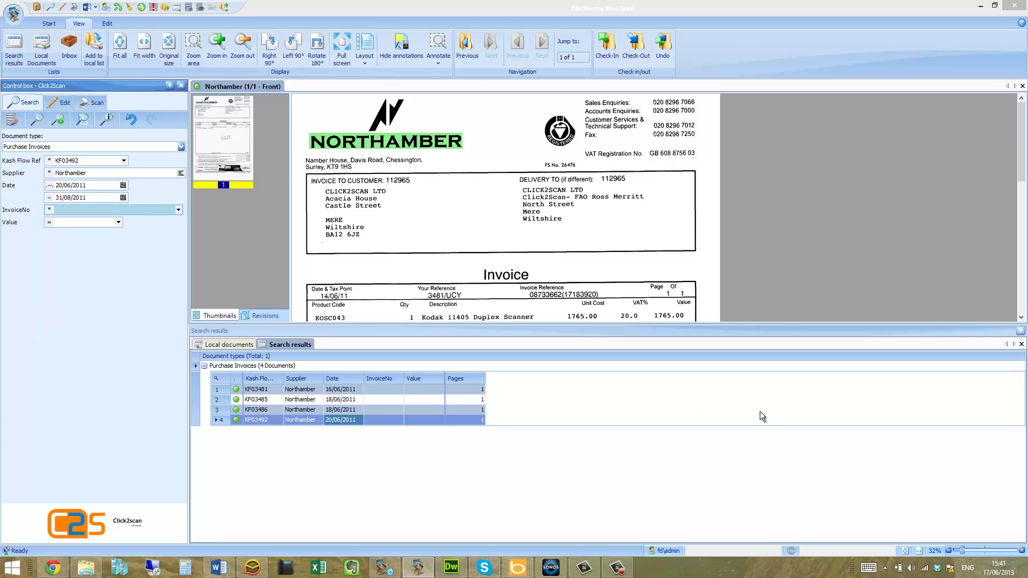
Clear all search criteria and set the Date field to wildcard search
{"action": "left_click", "coordinate": [11, 121]}
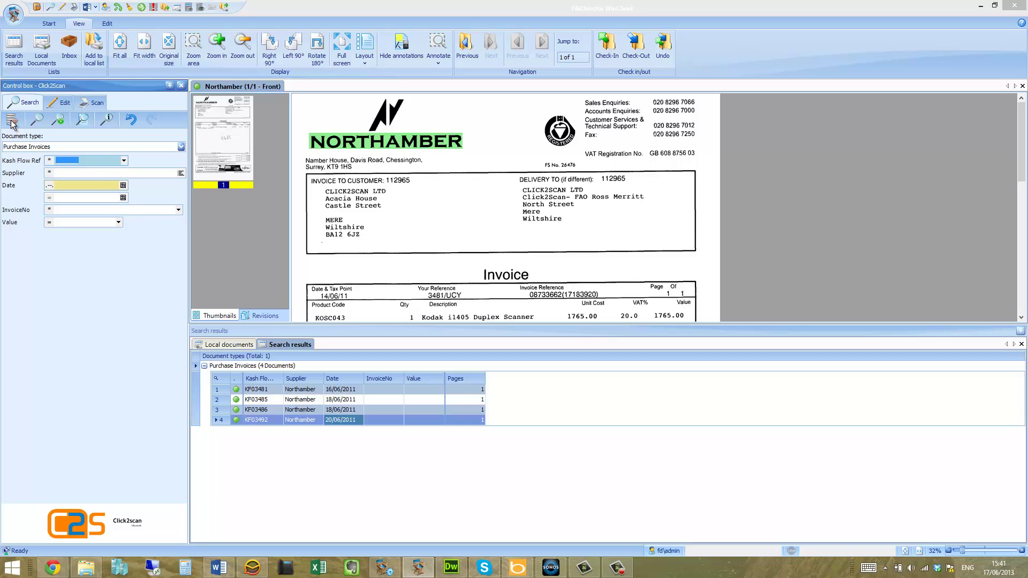
{"action": "left_click", "coordinate": [49, 185]}
{"action": "left_click", "coordinate": [59, 198]}
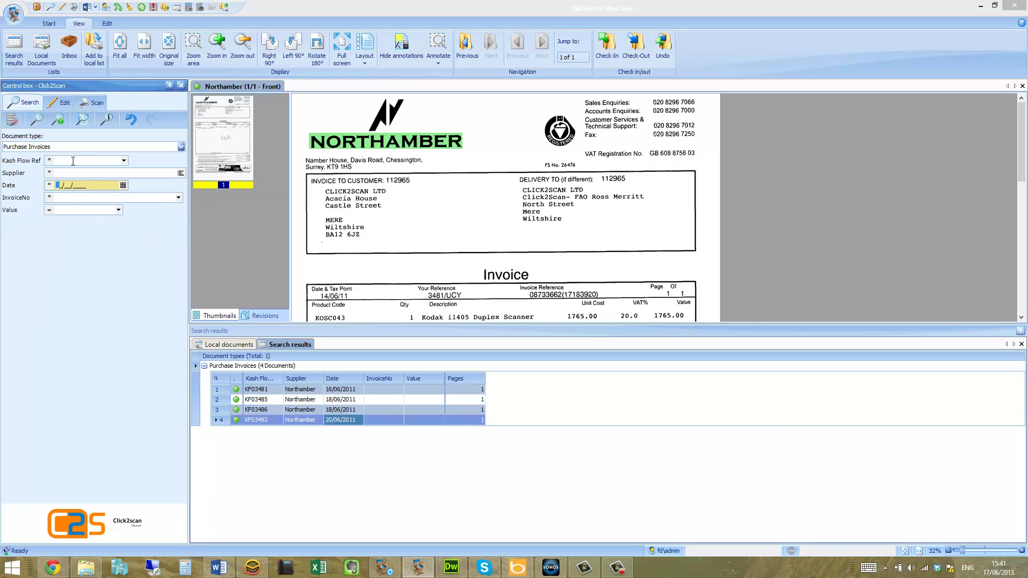
Search the purchase invoices for suppliers matching the wildcard text *avn*
{"action": "left_click", "coordinate": [99, 161]}
{"action": "left_click", "coordinate": [117, 173]}
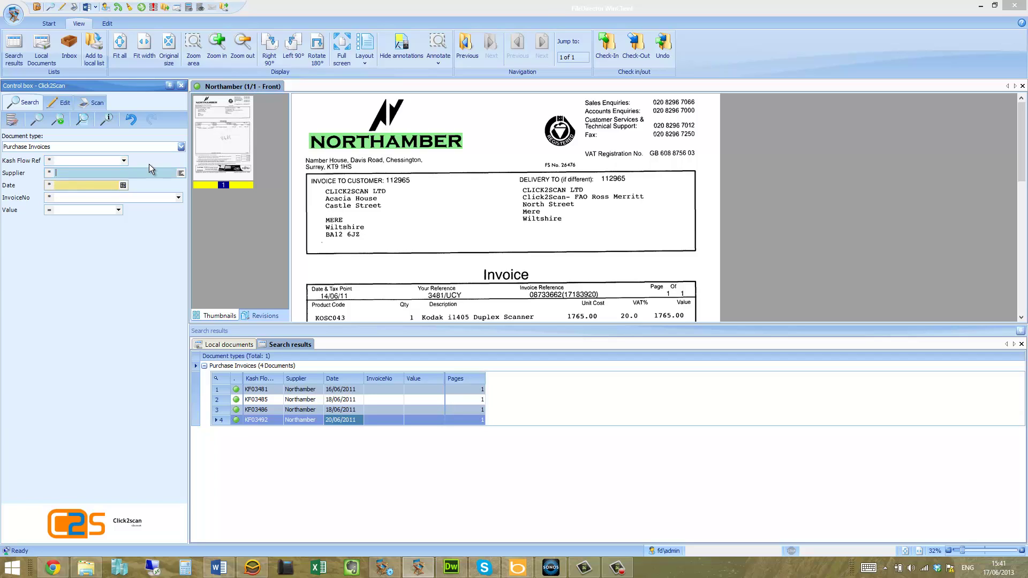
{"action": "type", "text": "*av"}
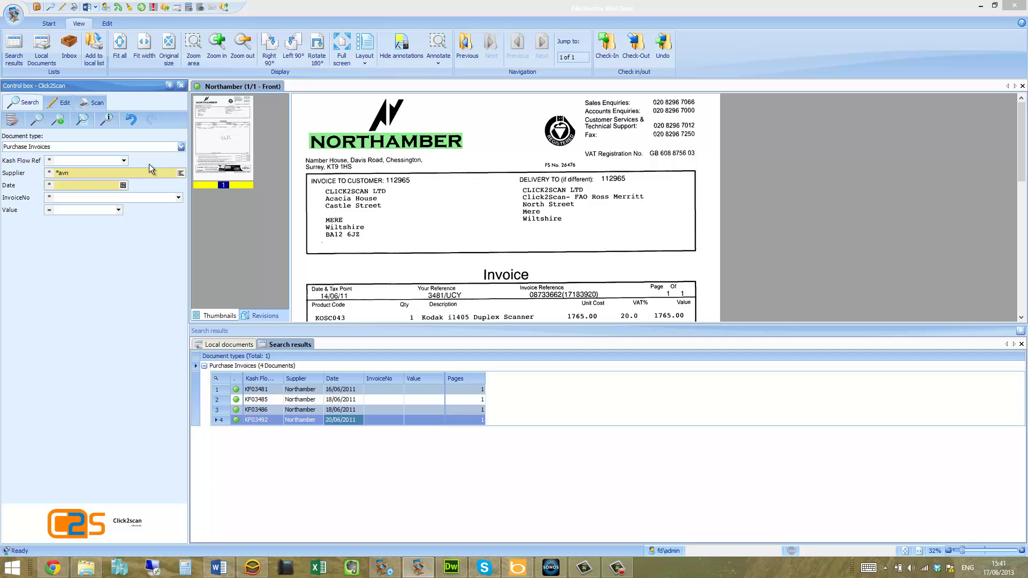
{"action": "type", "text": "n*"}
{"action": "left_click", "coordinate": [37, 119]}
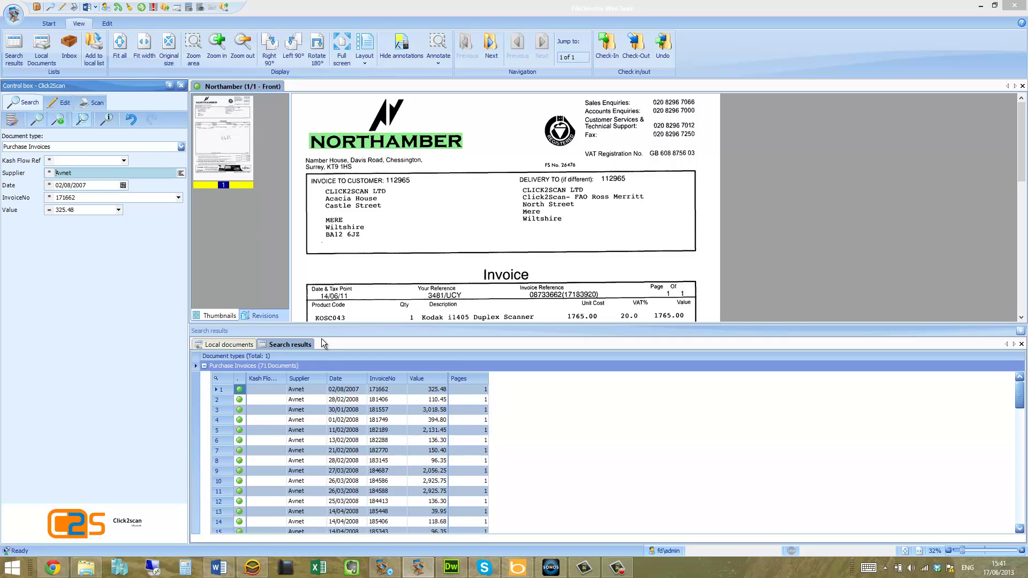
Open the Avnet invoice dated 13/02/2008 and review the viewing options for its page
{"action": "left_click", "coordinate": [299, 441]}
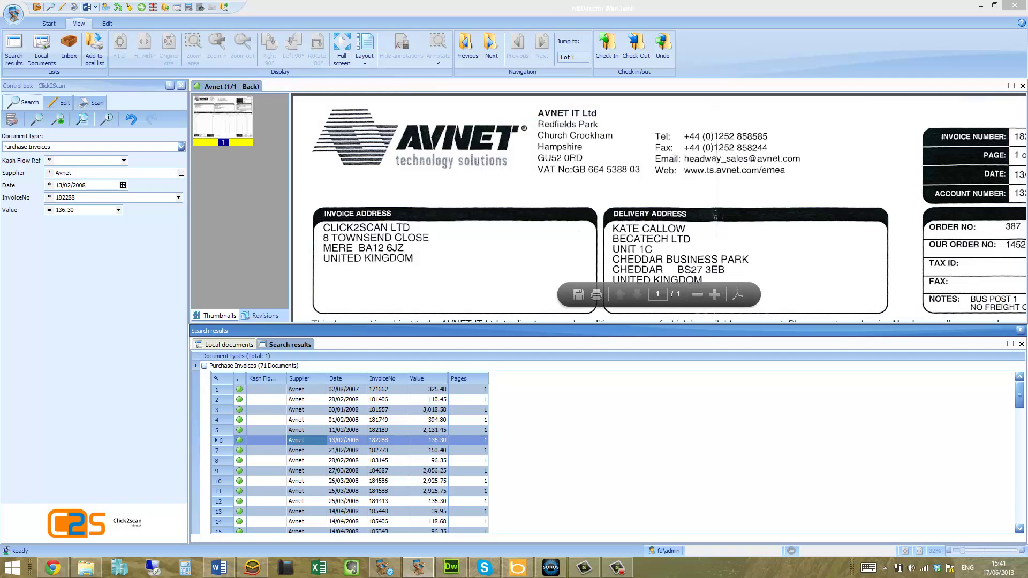
{"action": "right_click", "coordinate": [452, 173]}
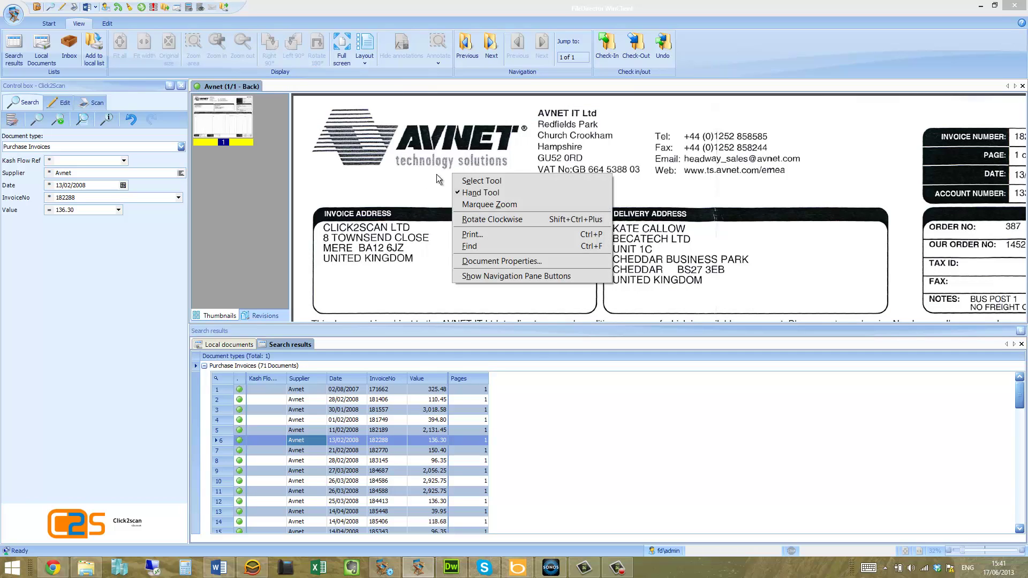
{"action": "left_click", "coordinate": [436, 174]}
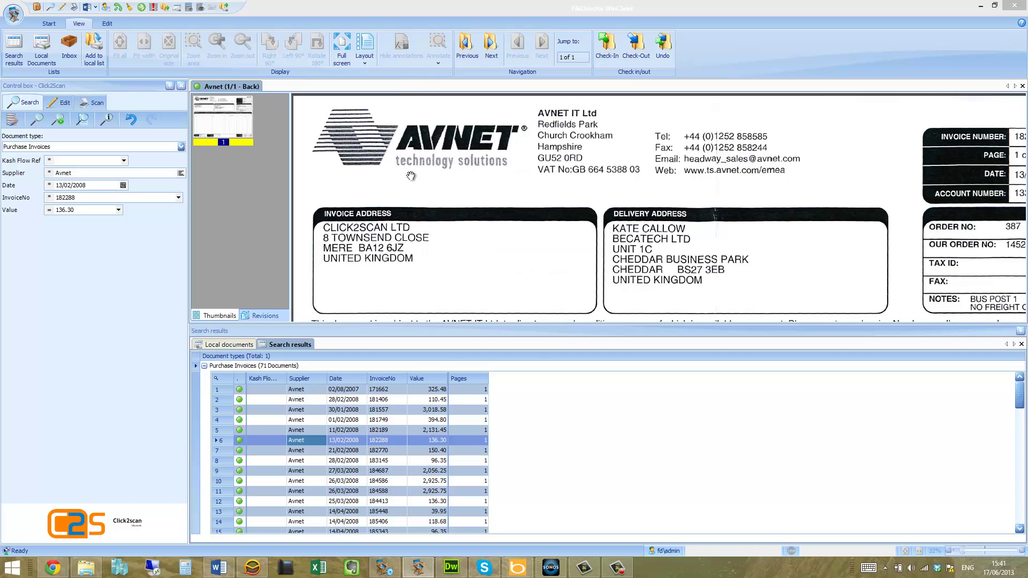
Review the actions available for the selected Avnet invoice, including its Send to choices
{"action": "right_click", "coordinate": [295, 443]}
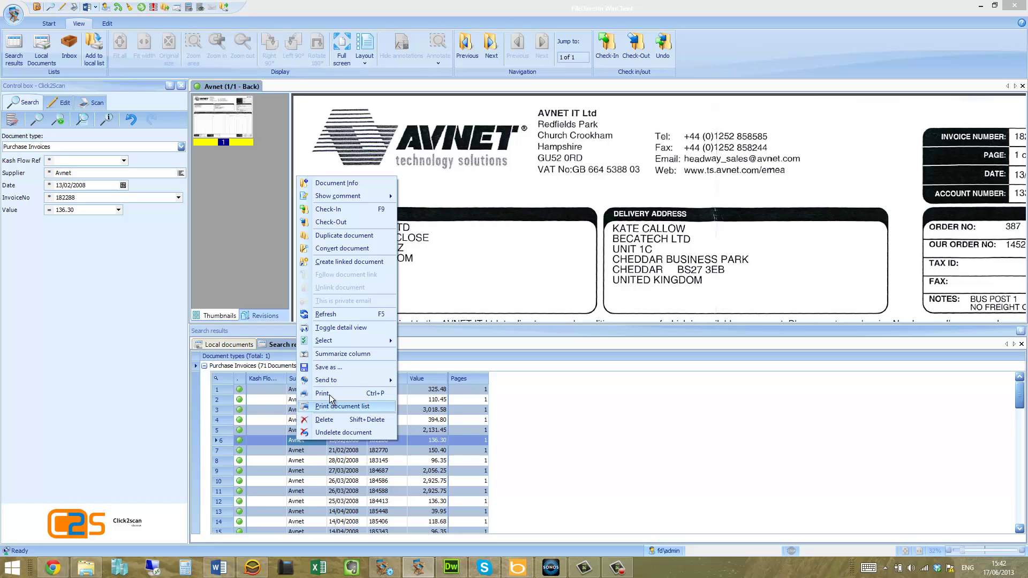
{"action": "mouse_move", "coordinate": [381, 379]}
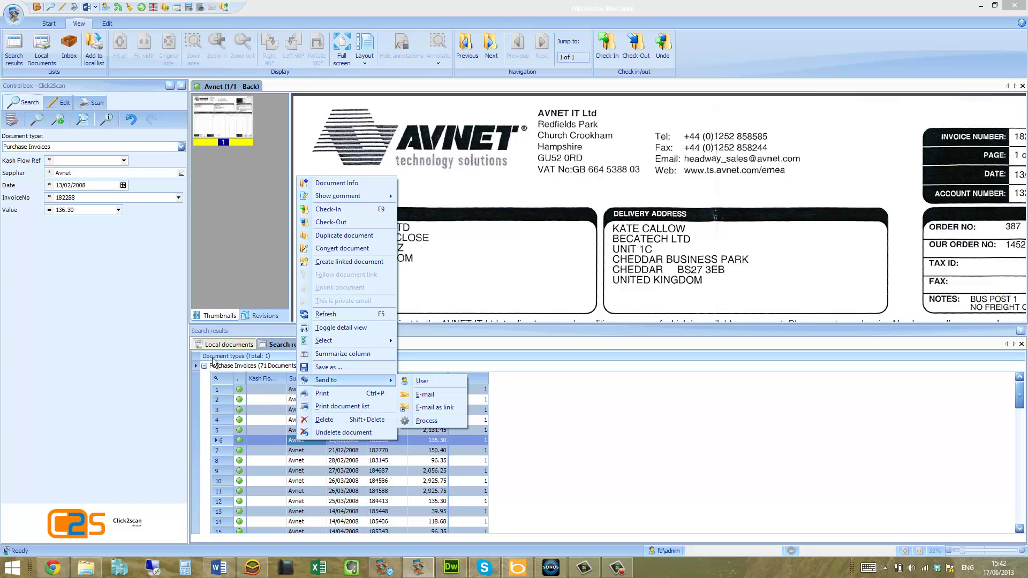
{"action": "left_click", "coordinate": [39, 307]}
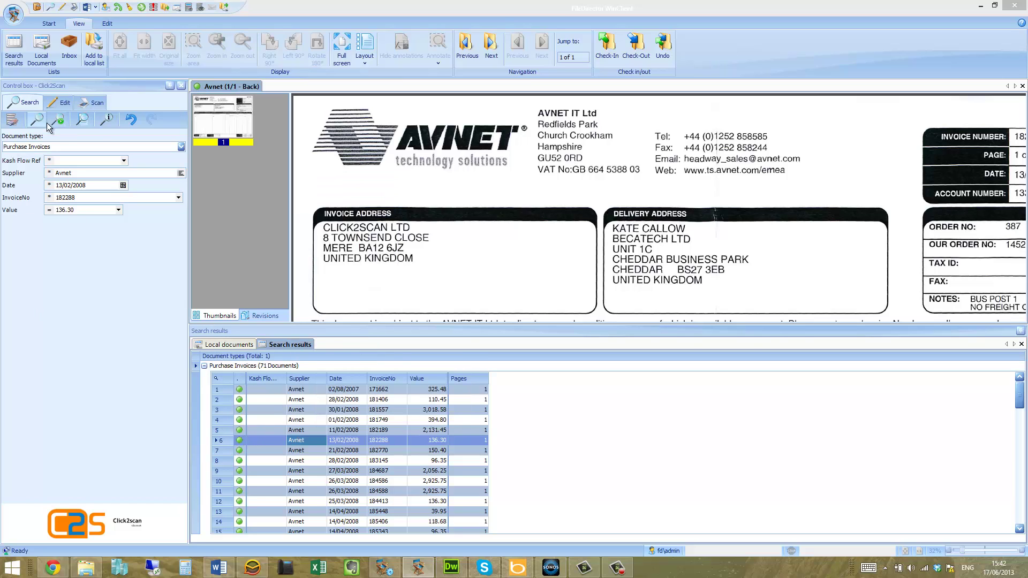
Clear the search criteria and run a full text search for London in the purchase invoices
{"action": "left_click", "coordinate": [15, 125]}
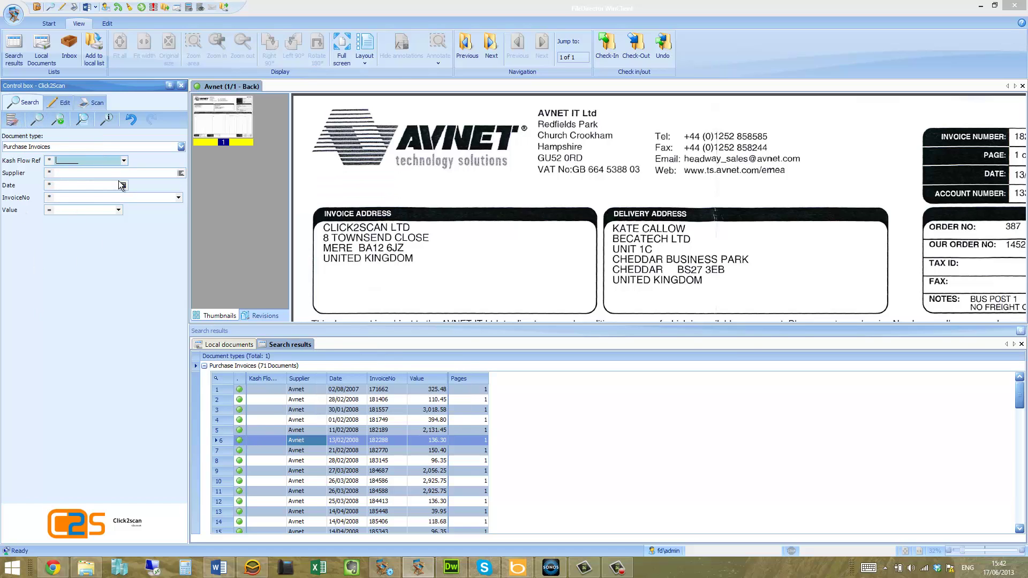
{"action": "left_click", "coordinate": [82, 120]}
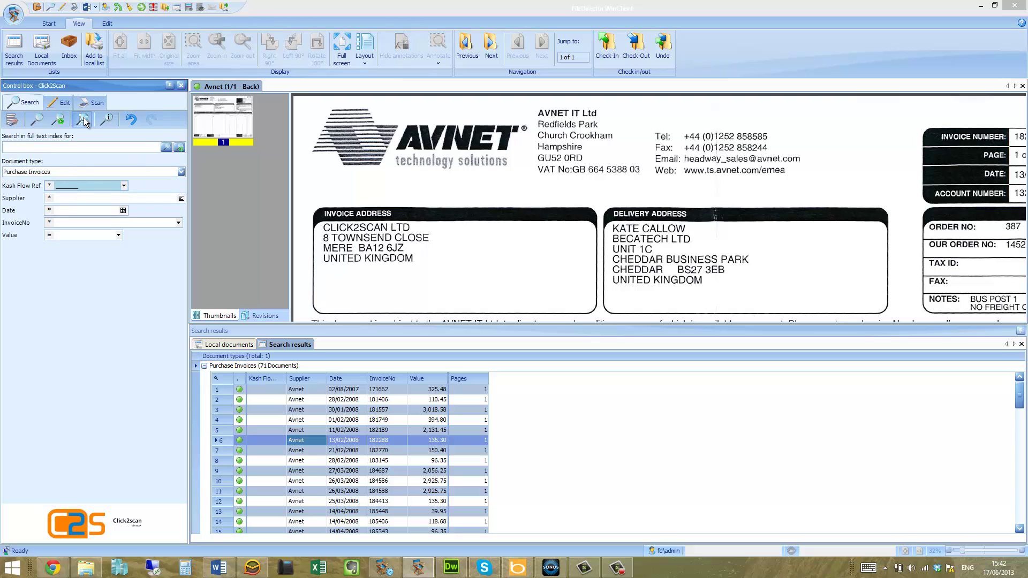
{"action": "left_click", "coordinate": [54, 146]}
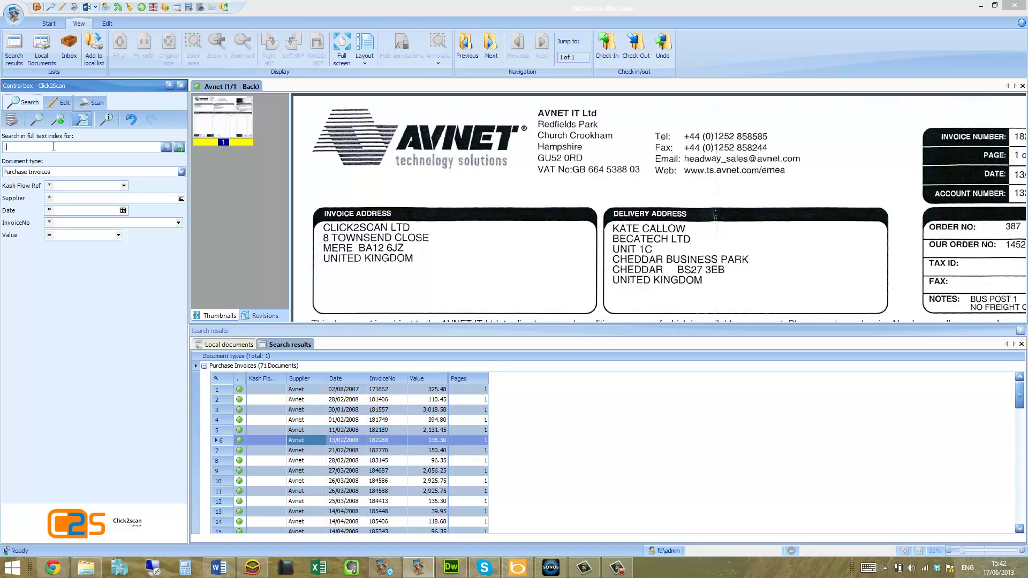
{"action": "left_click", "coordinate": [166, 147]}
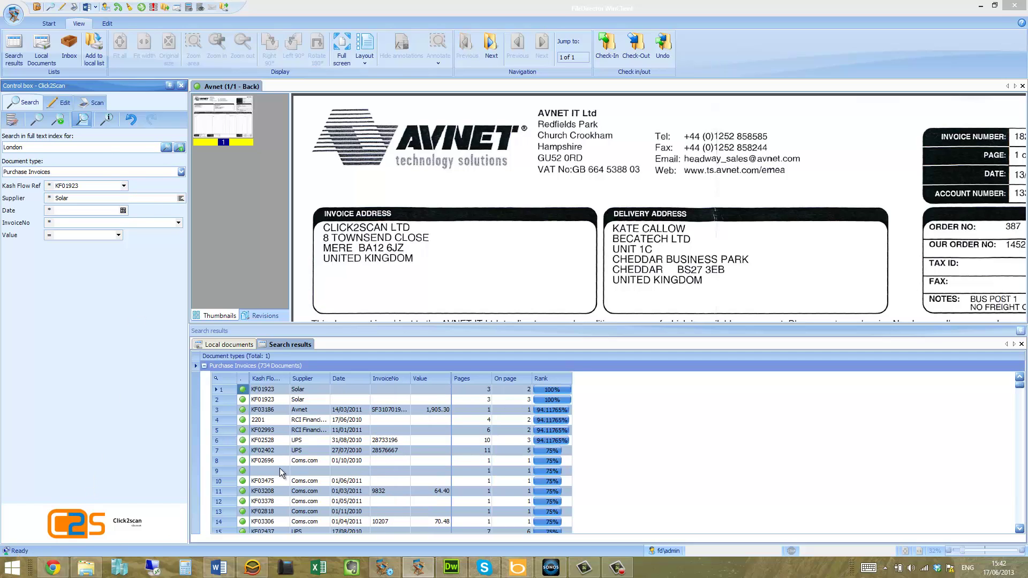
View the top-ranked Solar document's spreadsheet page and the Coms.com invoice dated 01/05/2011 from the full text results
{"action": "left_click", "coordinate": [300, 391]}
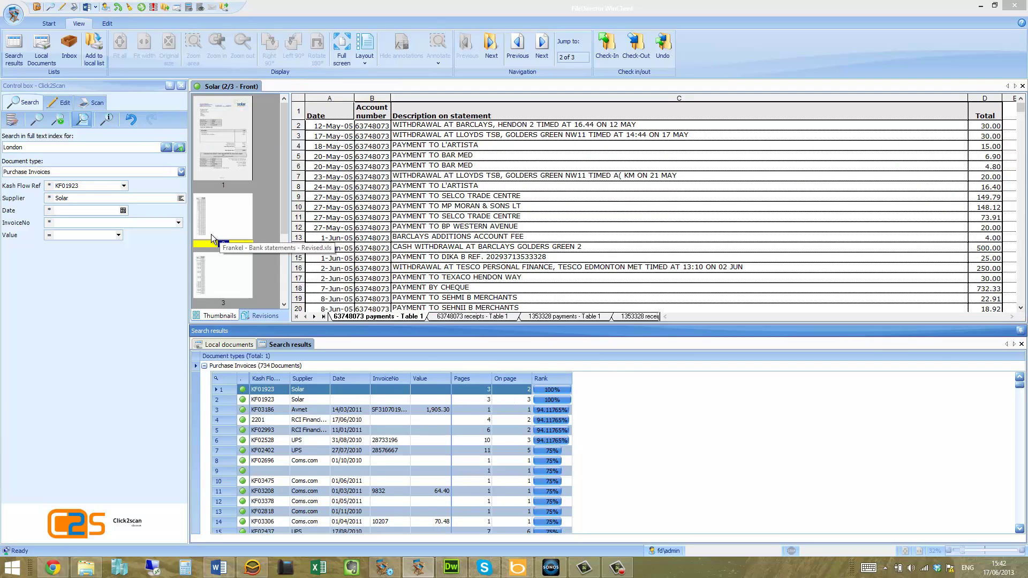
{"action": "left_click_drag", "start_coordinate": [1023, 310], "coordinate": [1023, 310]}
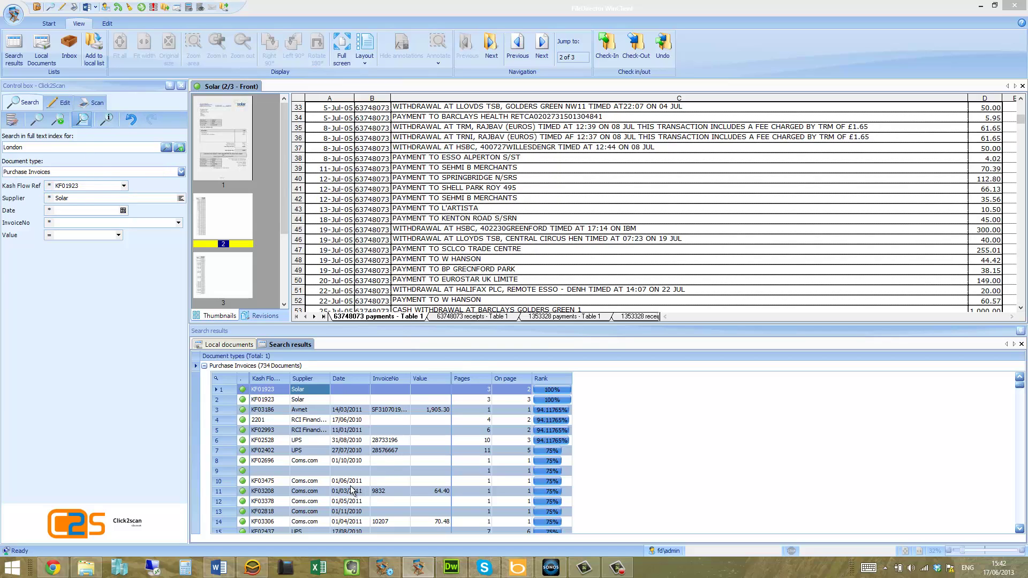
{"action": "left_click", "coordinate": [325, 502]}
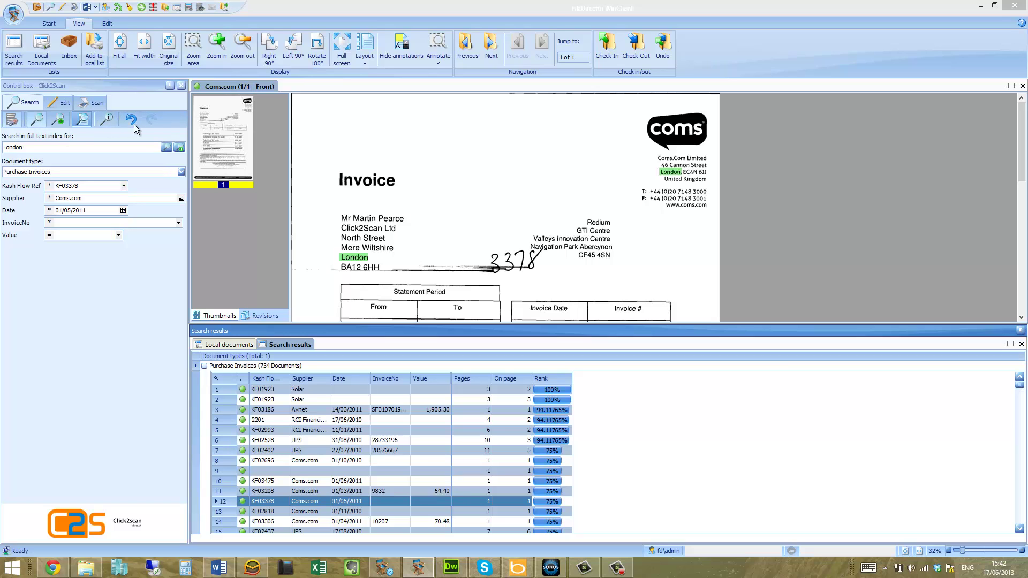
Clear the search criteria and run an extended search across document types for the supplier Northamber
{"action": "left_click", "coordinate": [12, 120]}
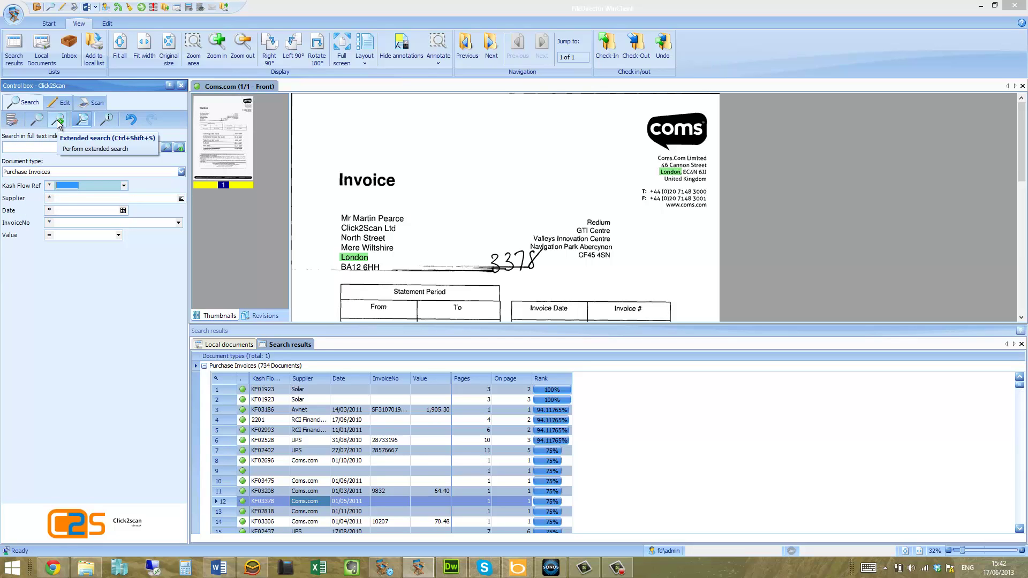
{"action": "left_click", "coordinate": [56, 197]}
{"action": "type", "text": "Northamber"}
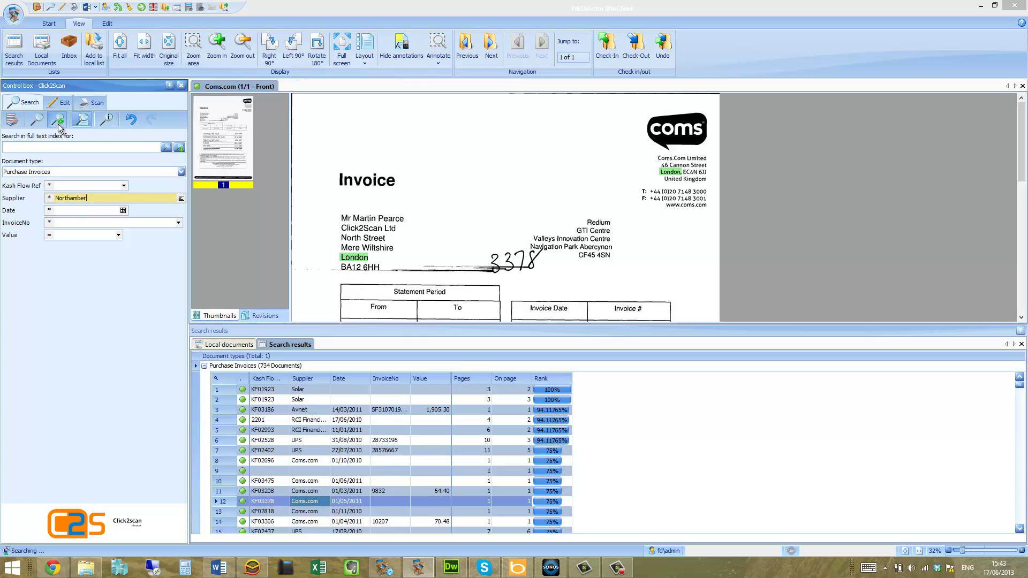
{"action": "left_click", "coordinate": [58, 124]}
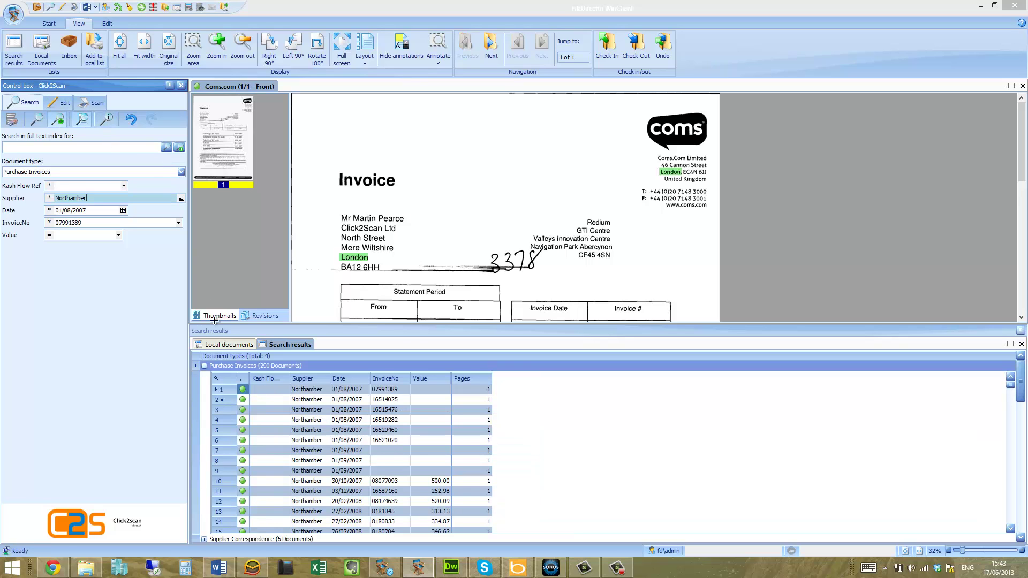
Examine the Northamber results by document type, expanding and collapsing the correspondence, credit note and statement groups
{"action": "left_click", "coordinate": [205, 367]}
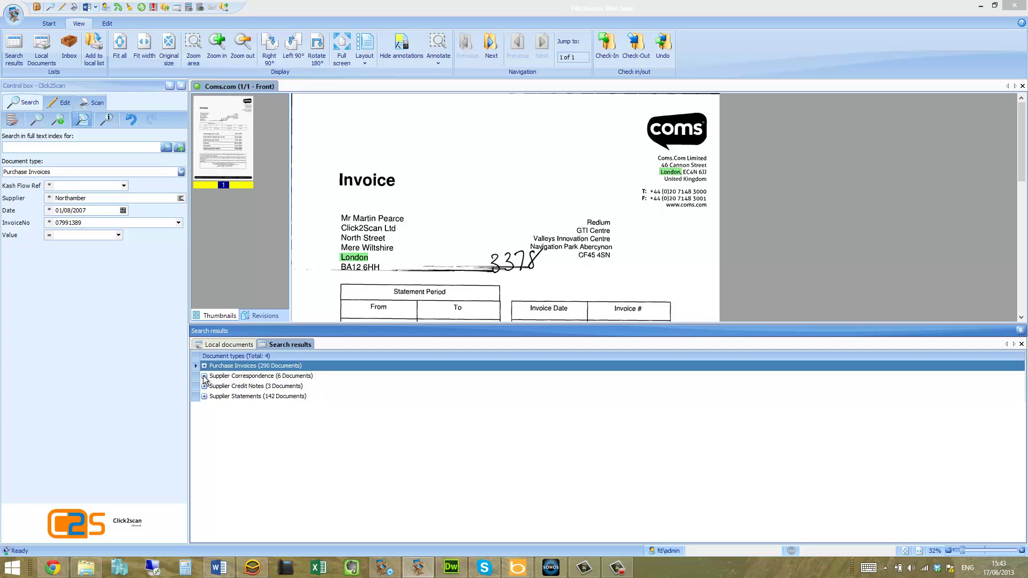
{"action": "left_click", "coordinate": [204, 376]}
{"action": "left_click", "coordinate": [204, 377]}
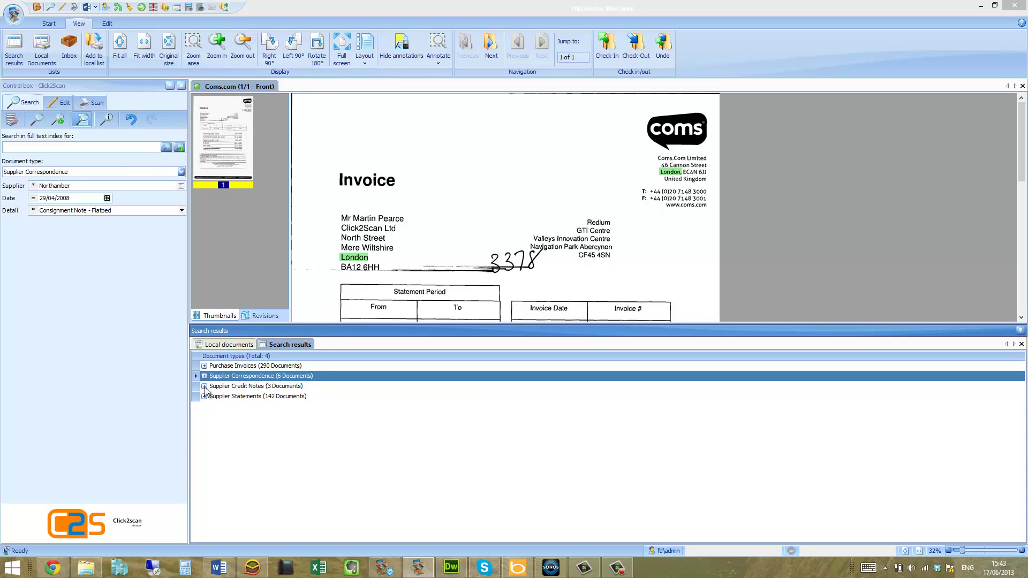
{"action": "left_click", "coordinate": [205, 387]}
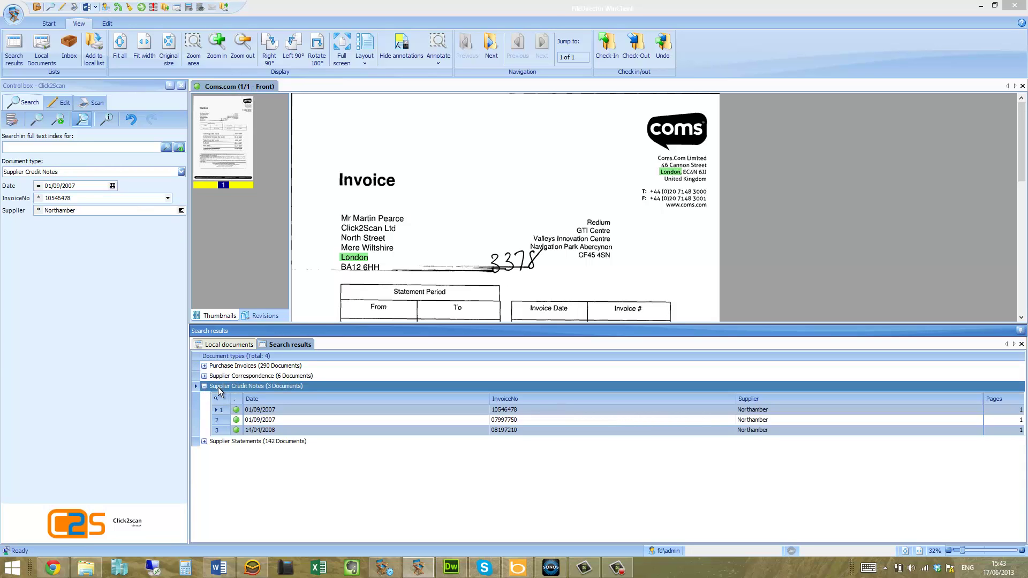
{"action": "left_click", "coordinate": [204, 387]}
{"action": "left_click", "coordinate": [204, 396]}
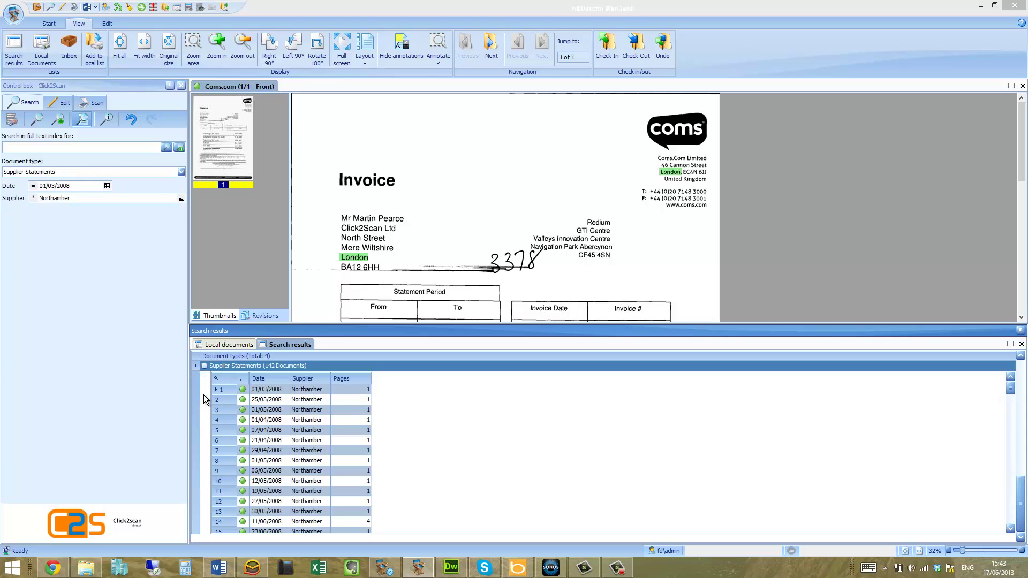
{"action": "left_click", "coordinate": [204, 366]}
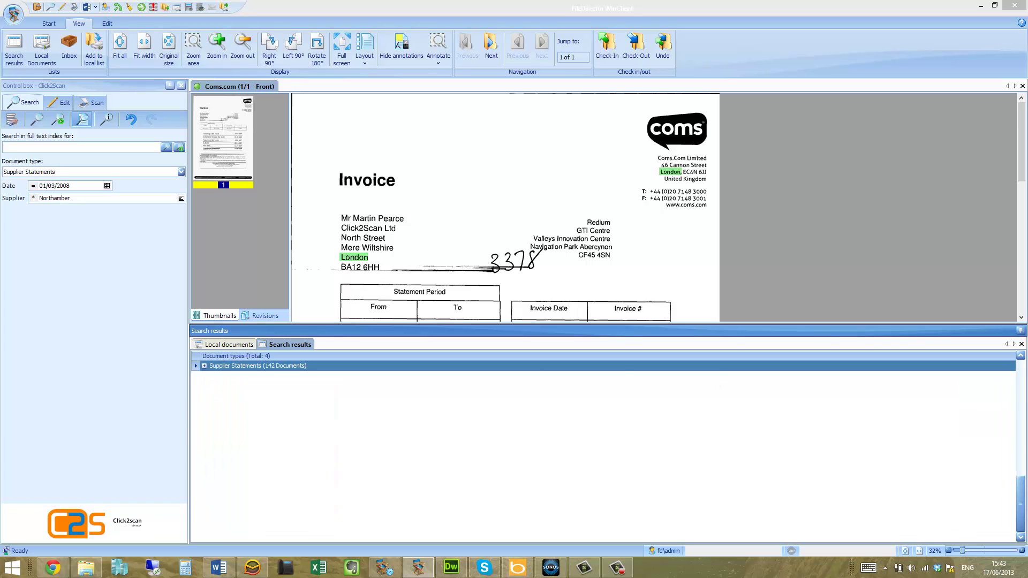
{"action": "left_click_drag", "start_coordinate": [1020, 495], "coordinate": [1020, 370]}
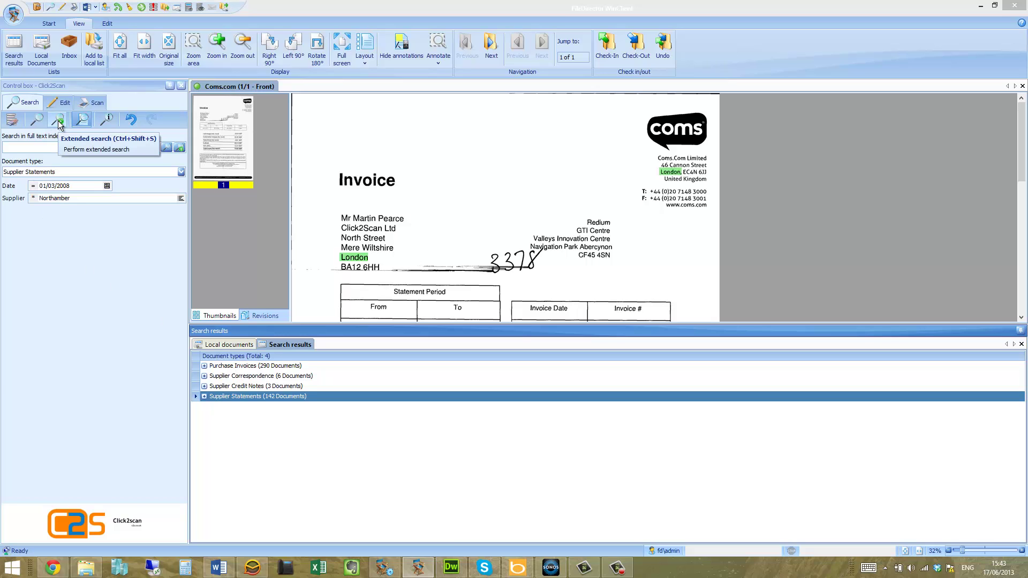
Show the additional system search fields, clear all criteria, and search the supplier statements for documents with 3 pages
{"action": "left_click", "coordinate": [107, 120]}
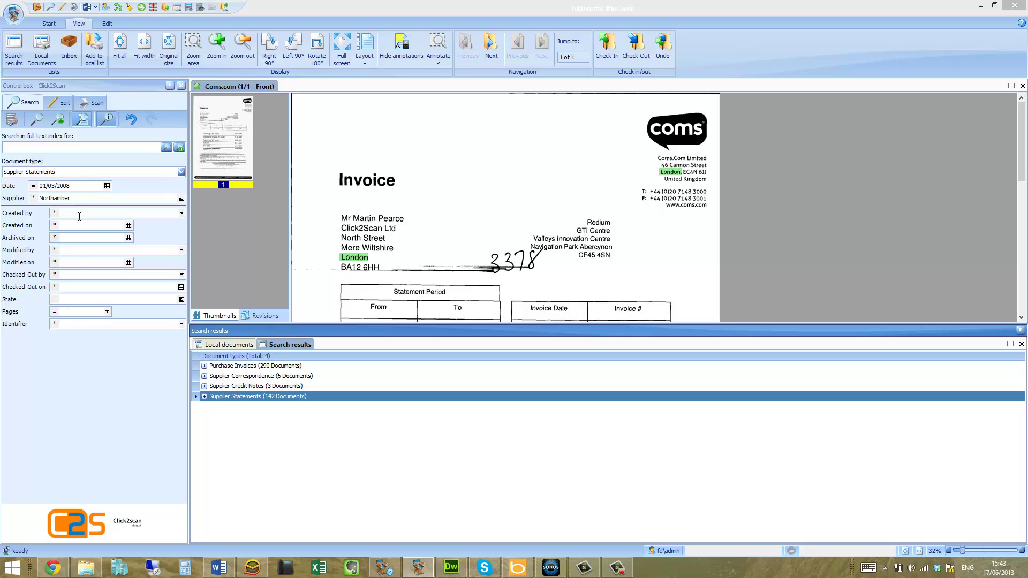
{"action": "left_click", "coordinate": [12, 119]}
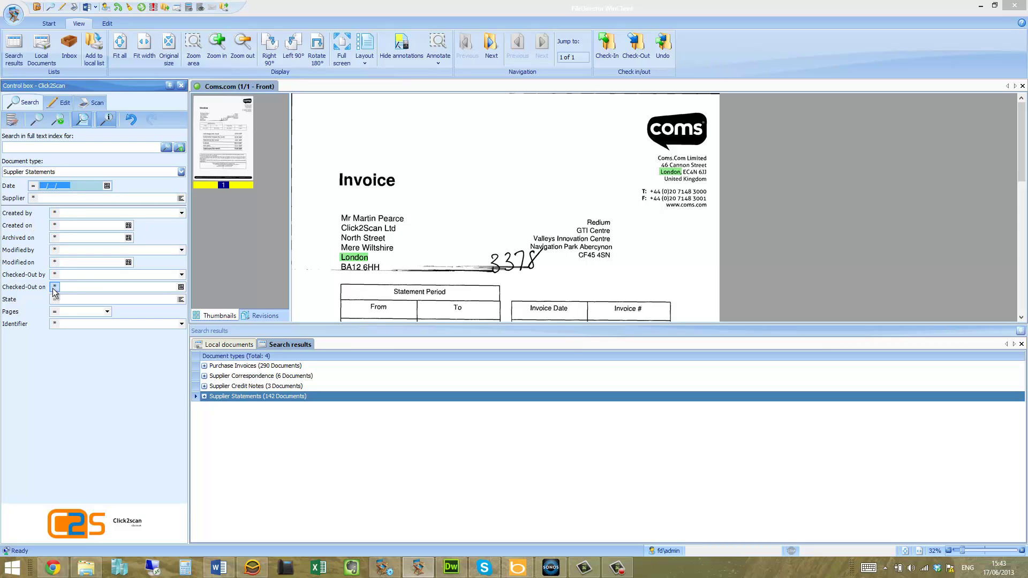
{"action": "left_click", "coordinate": [107, 313]}
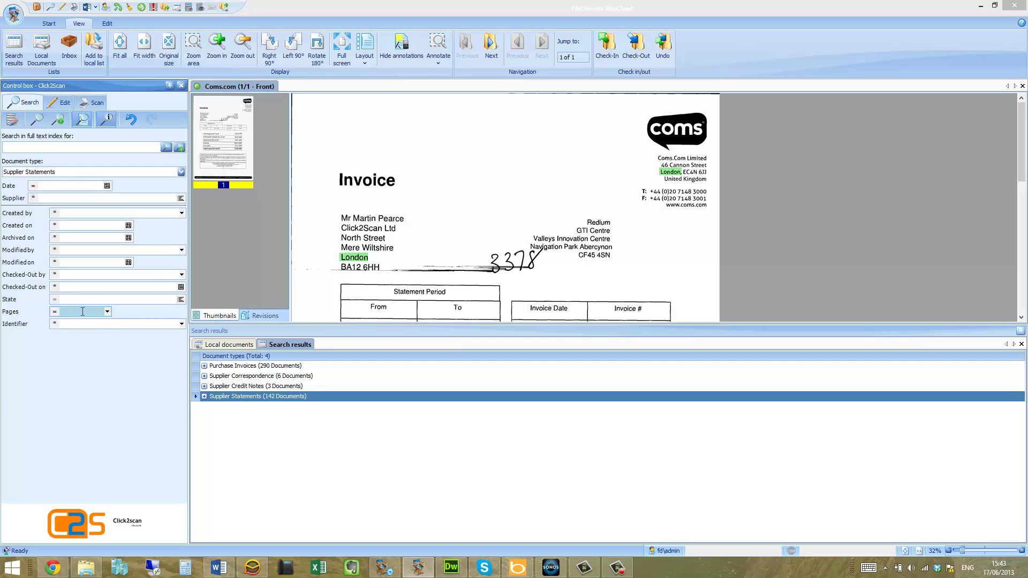
{"action": "type", "text": "3"}
{"action": "left_click", "coordinate": [37, 123]}
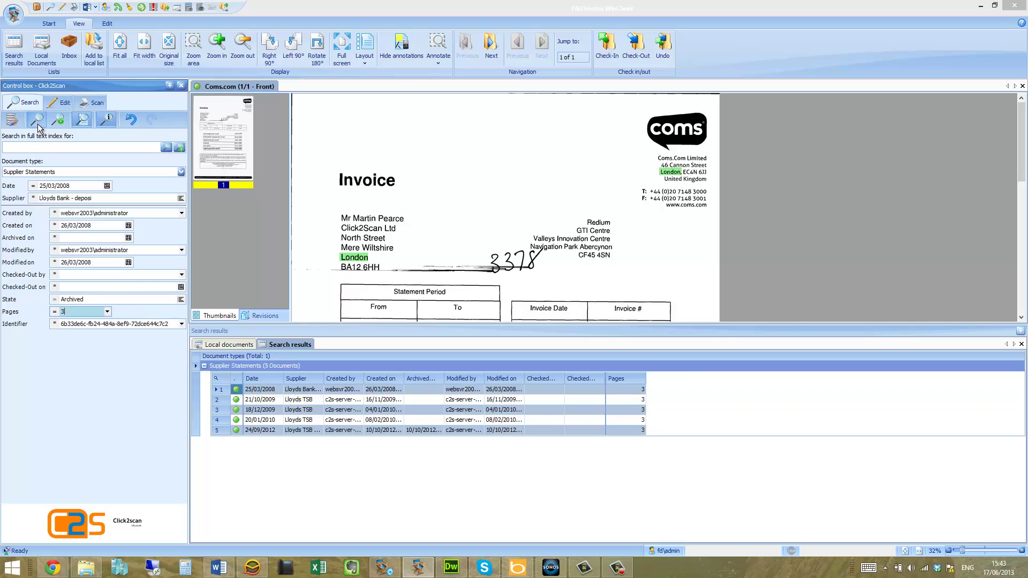
Open the Lloyds TSB statement dated 24/09/2012 and review the actions available for its page
{"action": "left_click", "coordinate": [319, 429]}
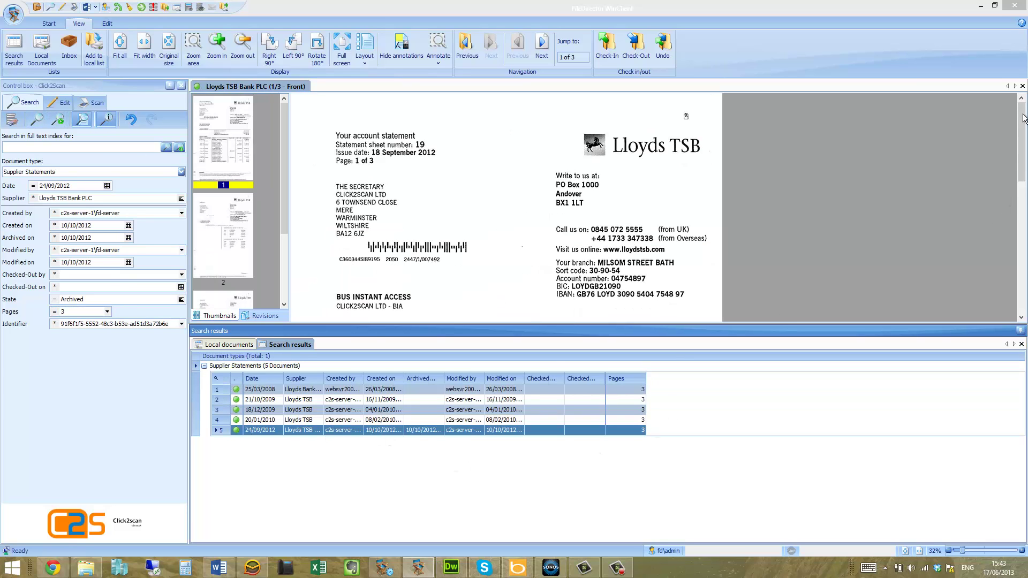
{"action": "mouse_move", "coordinate": [1023, 118]}
{"action": "left_mouse_down"}
{"action": "mouse_move", "coordinate": [1023, 268]}
{"action": "mouse_move", "coordinate": [1023, 105]}
{"action": "left_mouse_up"}
{"action": "right_click", "coordinate": [447, 161]}
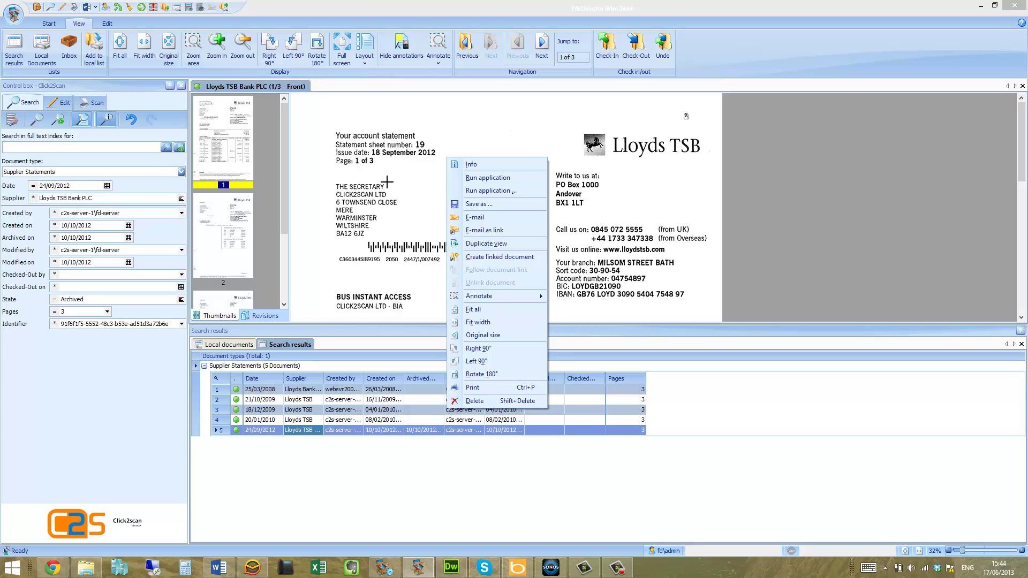
{"action": "left_click", "coordinate": [374, 325]}
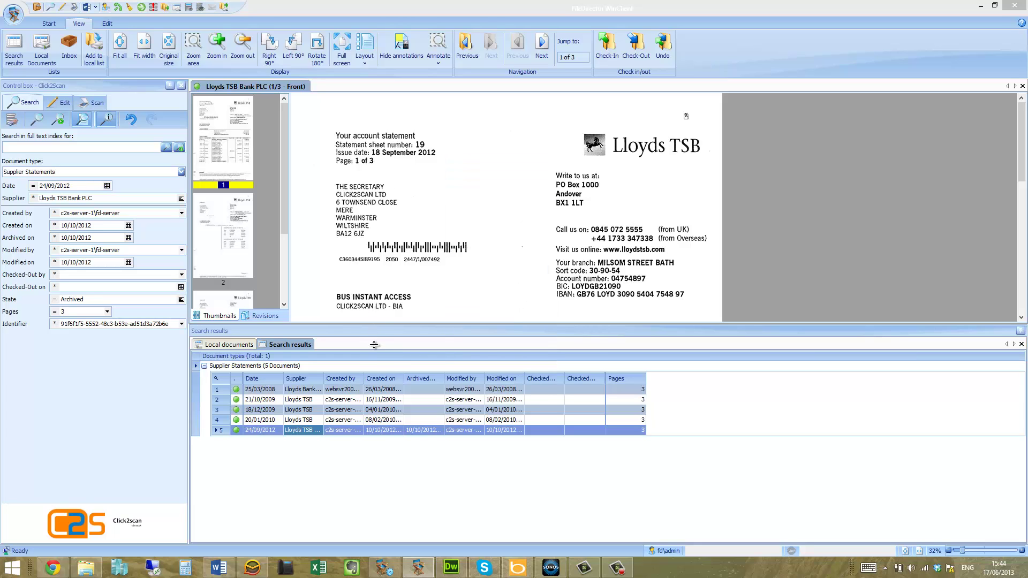